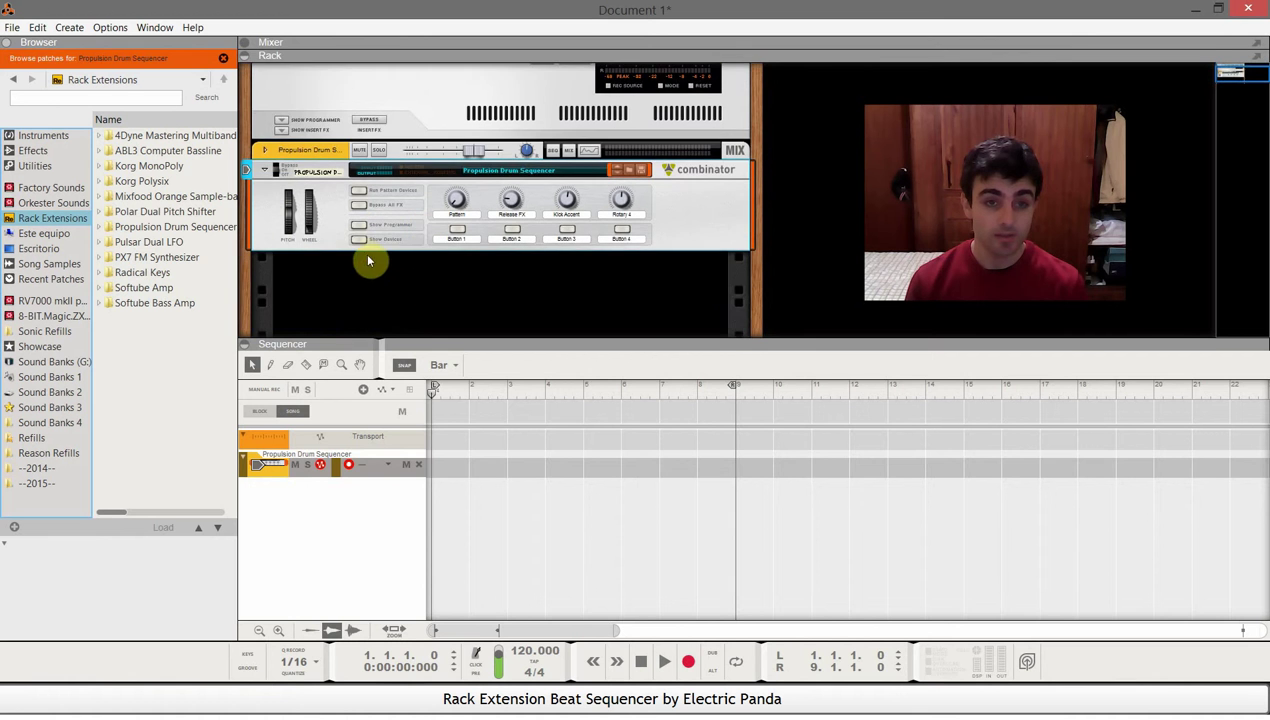
Step: Show the devices inside the Propulsion Drum Sequencer Combinator and enlarge the rack area around the beat sequencer
click(360, 256)
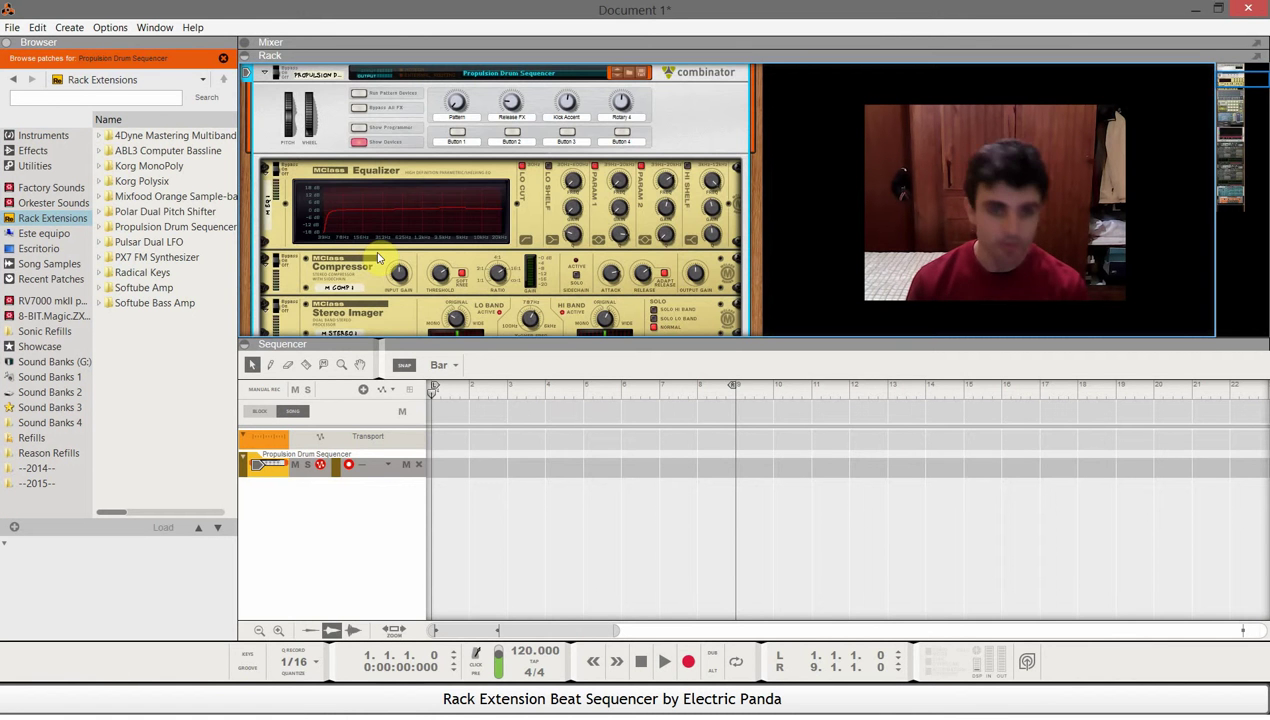
key(F6)
scroll(414, 376, down, 7)
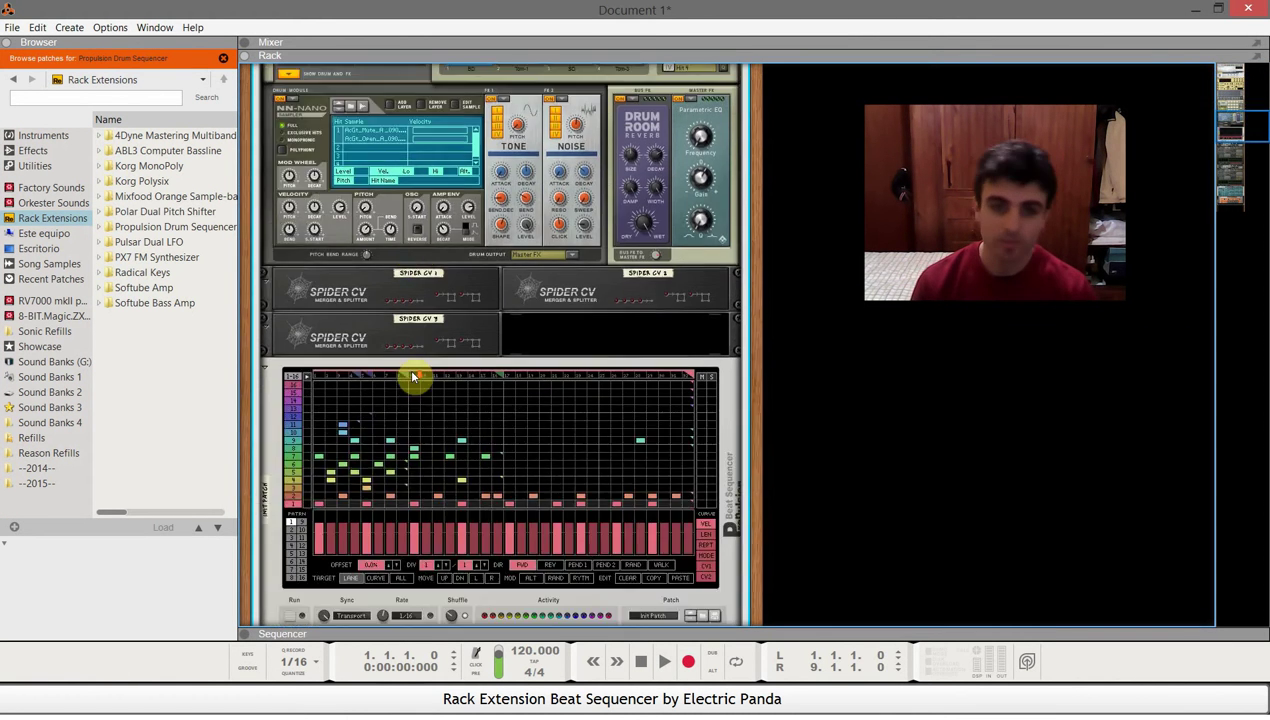
scroll(414, 376, down, 5)
scroll(414, 376, up, 3)
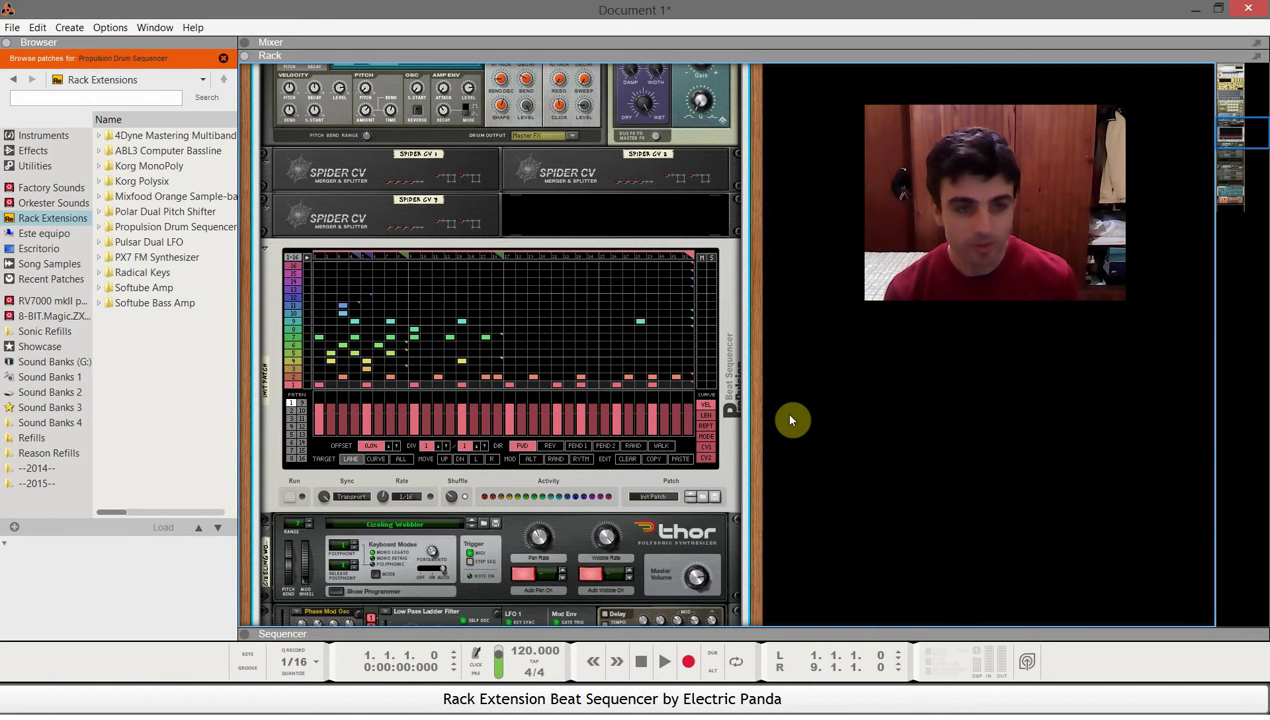
Step: Inspect the cabling on the rear of the Propulsion Beat Sequencer and return to the rack's front
key(Tab)
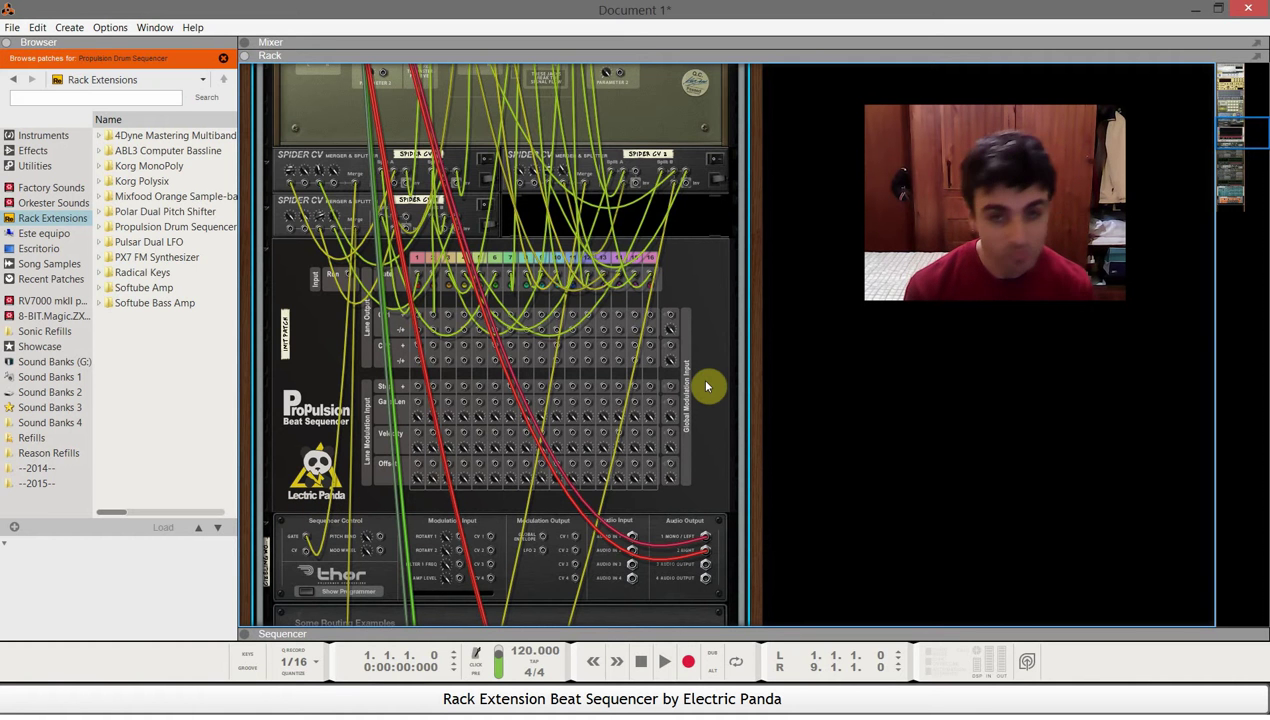
scroll(709, 389, up, 2)
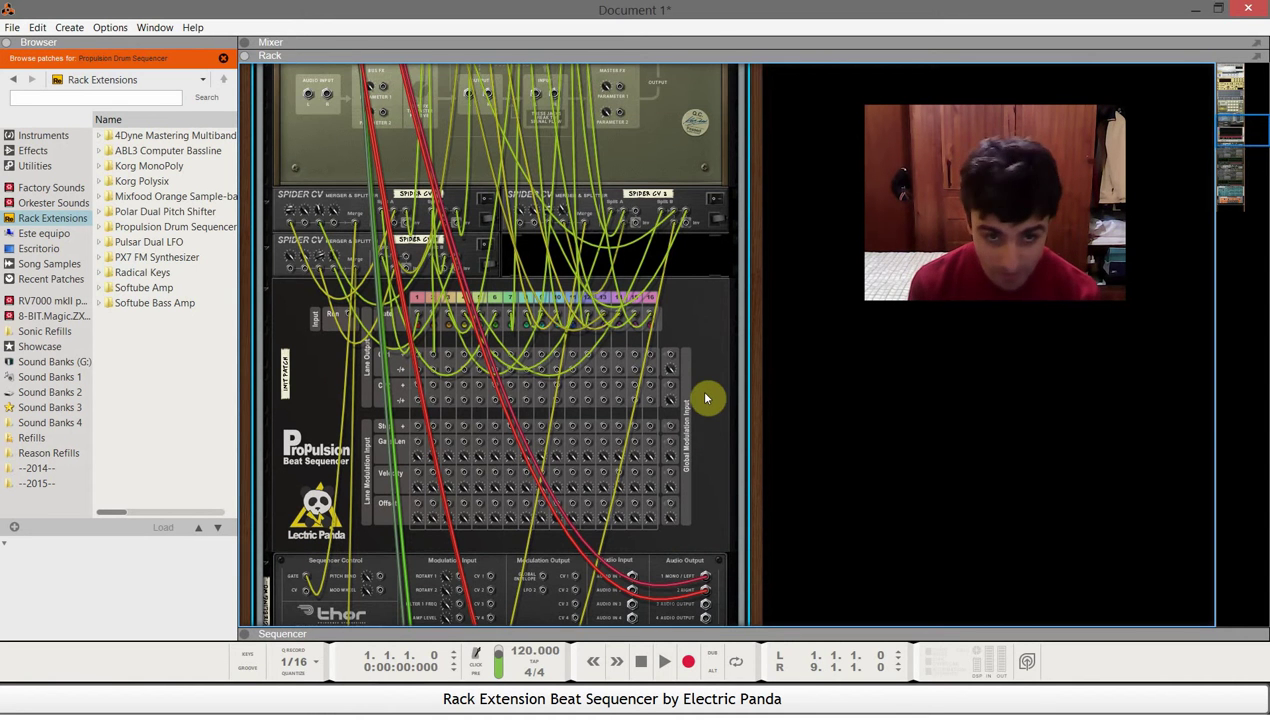
scroll(705, 403, up, 2)
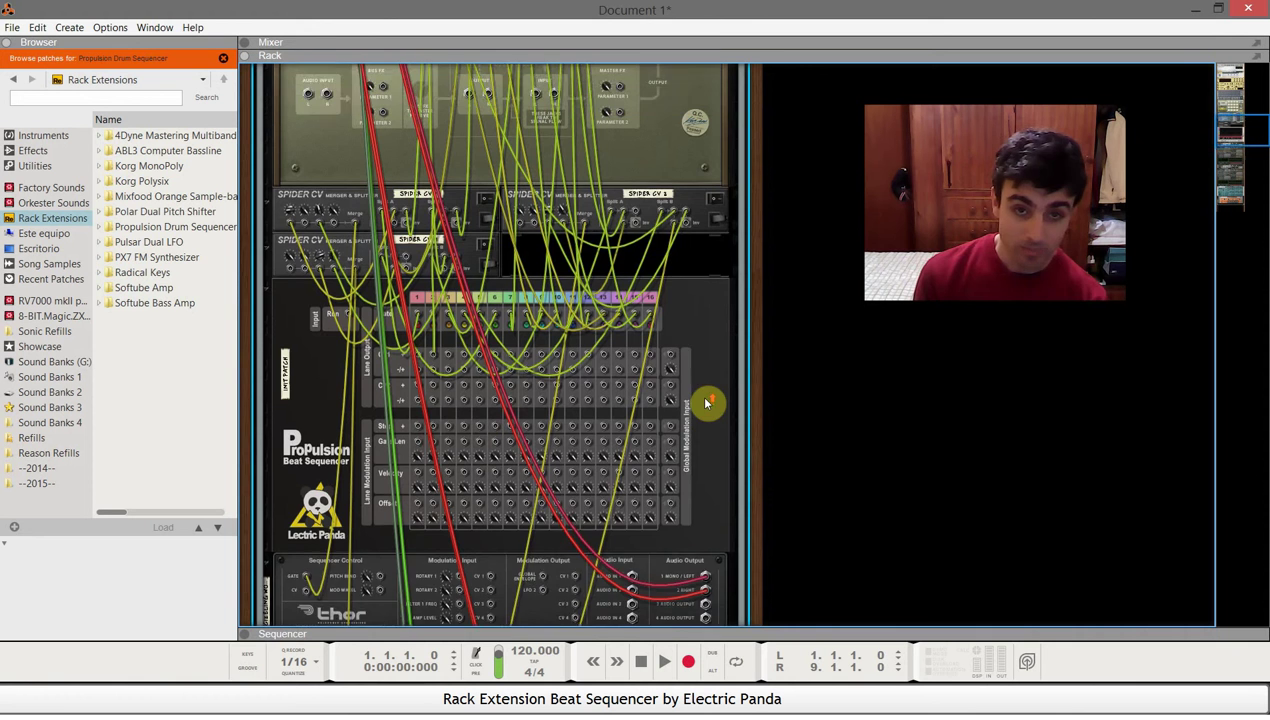
key(Tab)
Step: Review the Combinator's devices, from the Thor synthesizers, Subtractor and The Echo up to Kong, the mixer and the MClass effects
scroll(707, 400, down, 10)
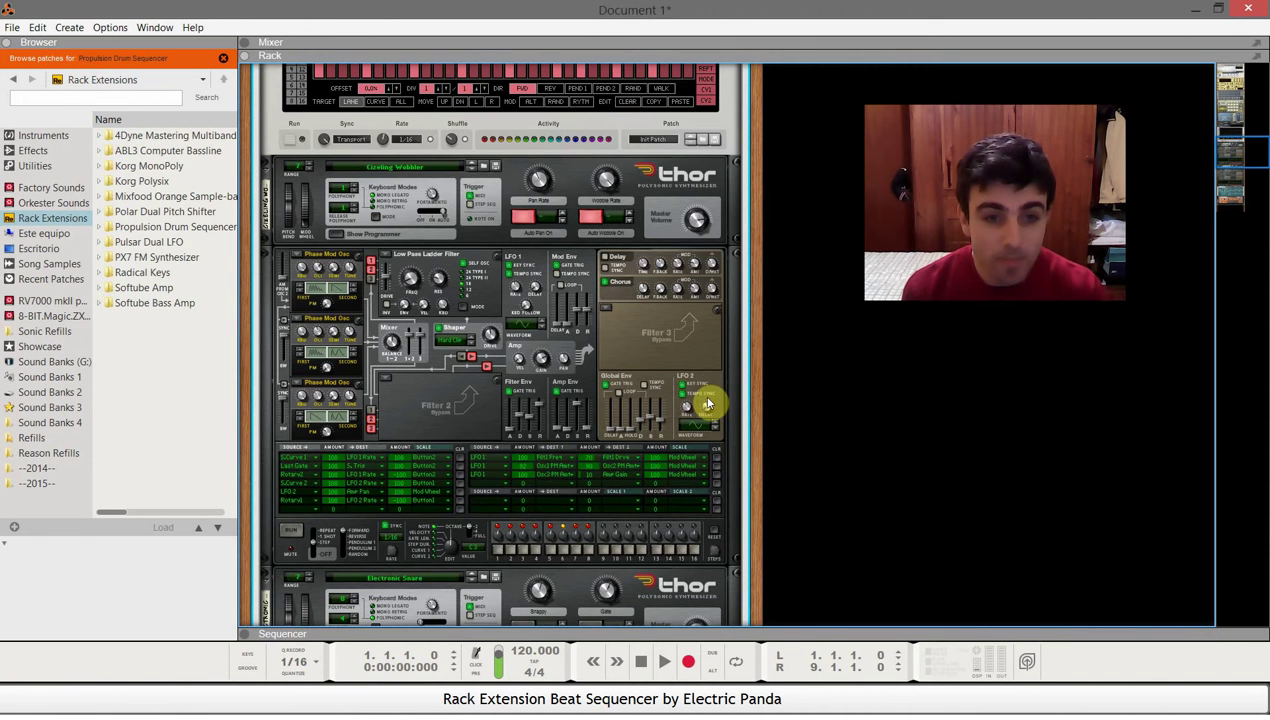
scroll(640, 190, down, 10)
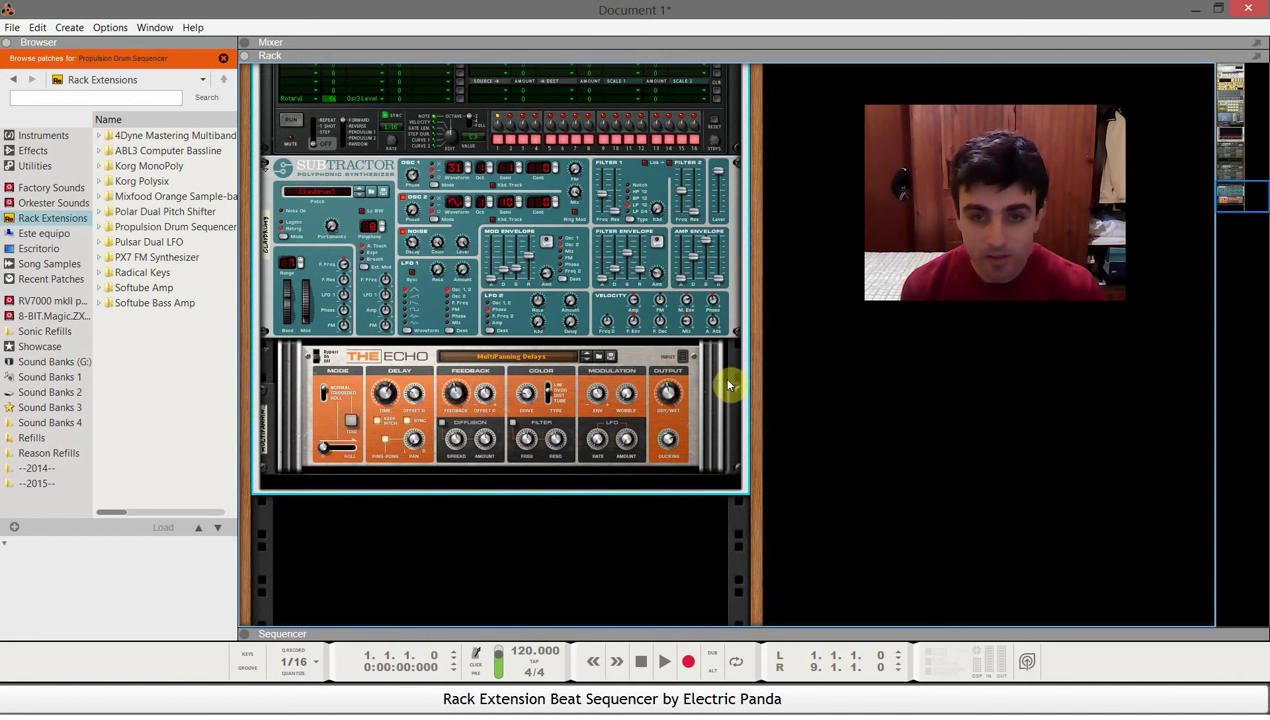
scroll(842, 428, up, 10)
scroll(842, 430, down, 10)
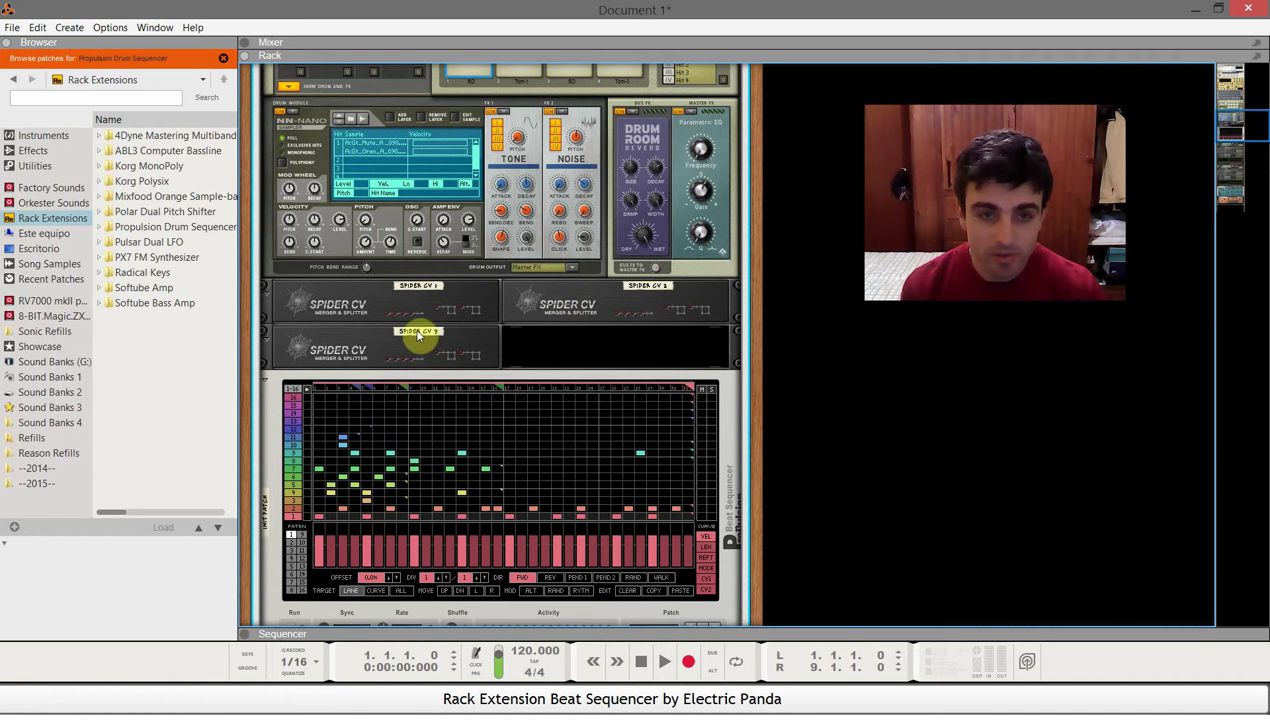
scroll(794, 369, up, 8)
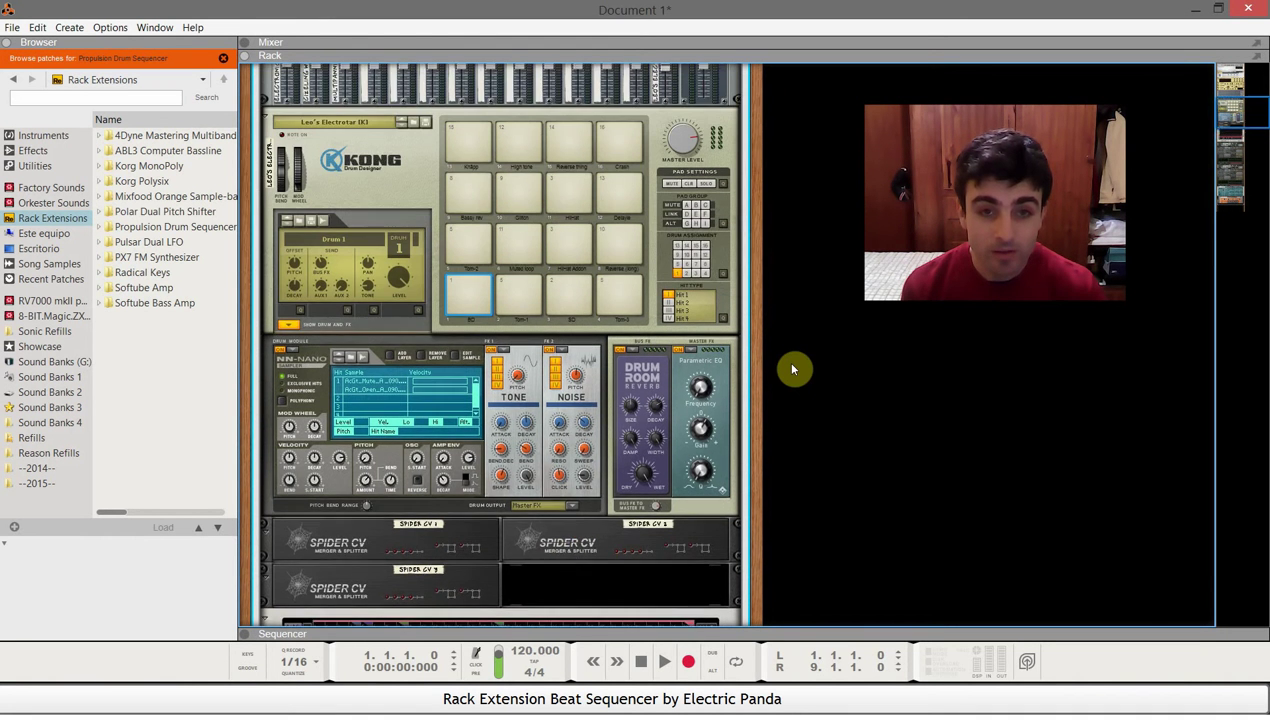
scroll(770, 375, up, 10)
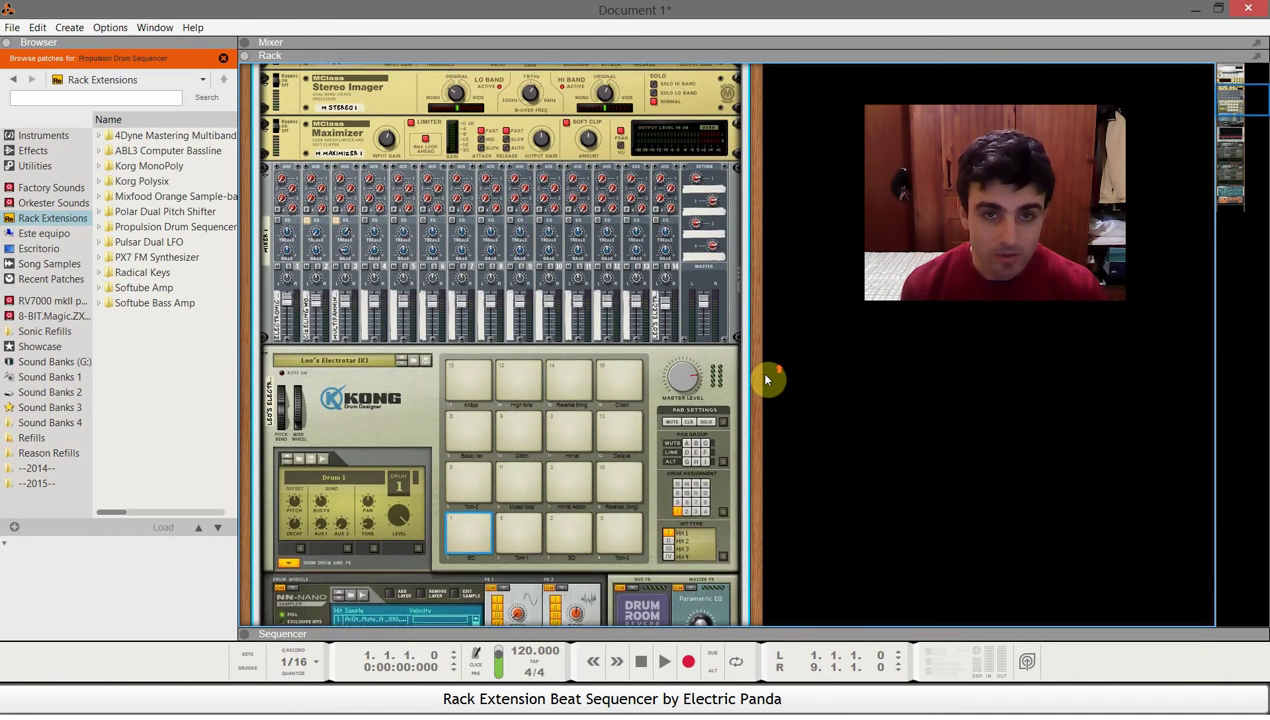
scroll(765, 378, down, 3)
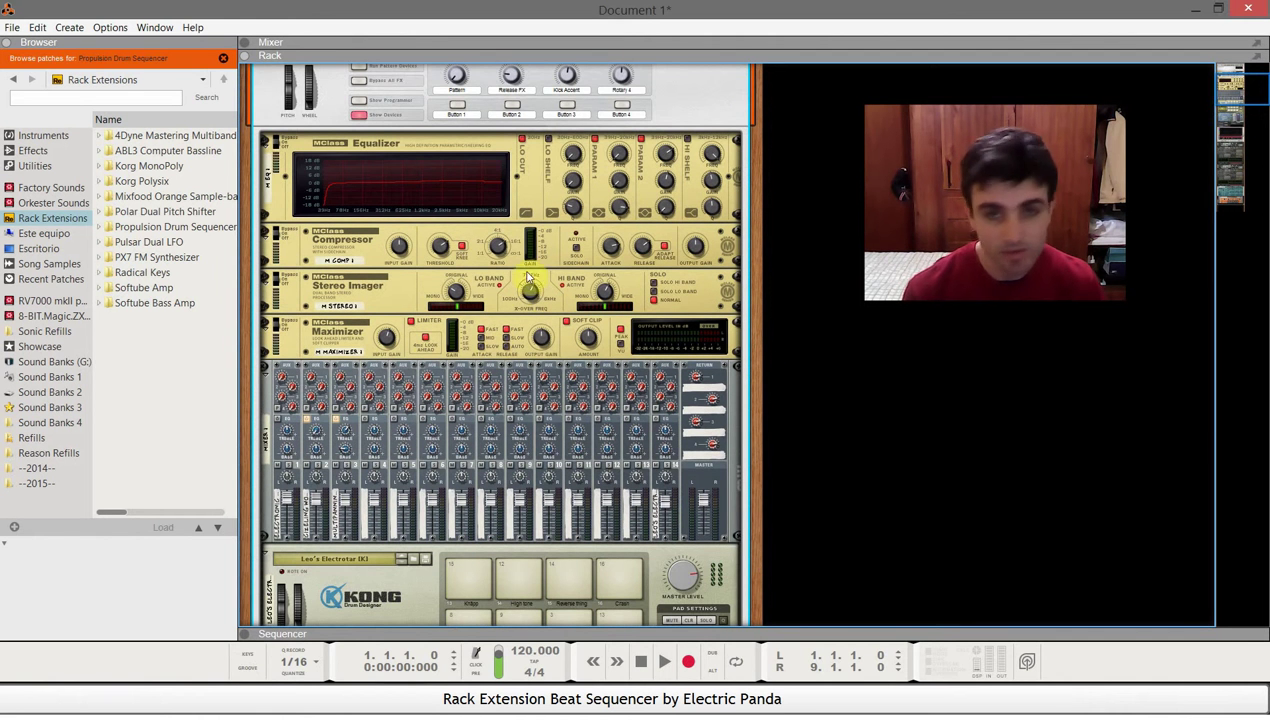
scroll(542, 362, down, 5)
scroll(542, 362, up, 10)
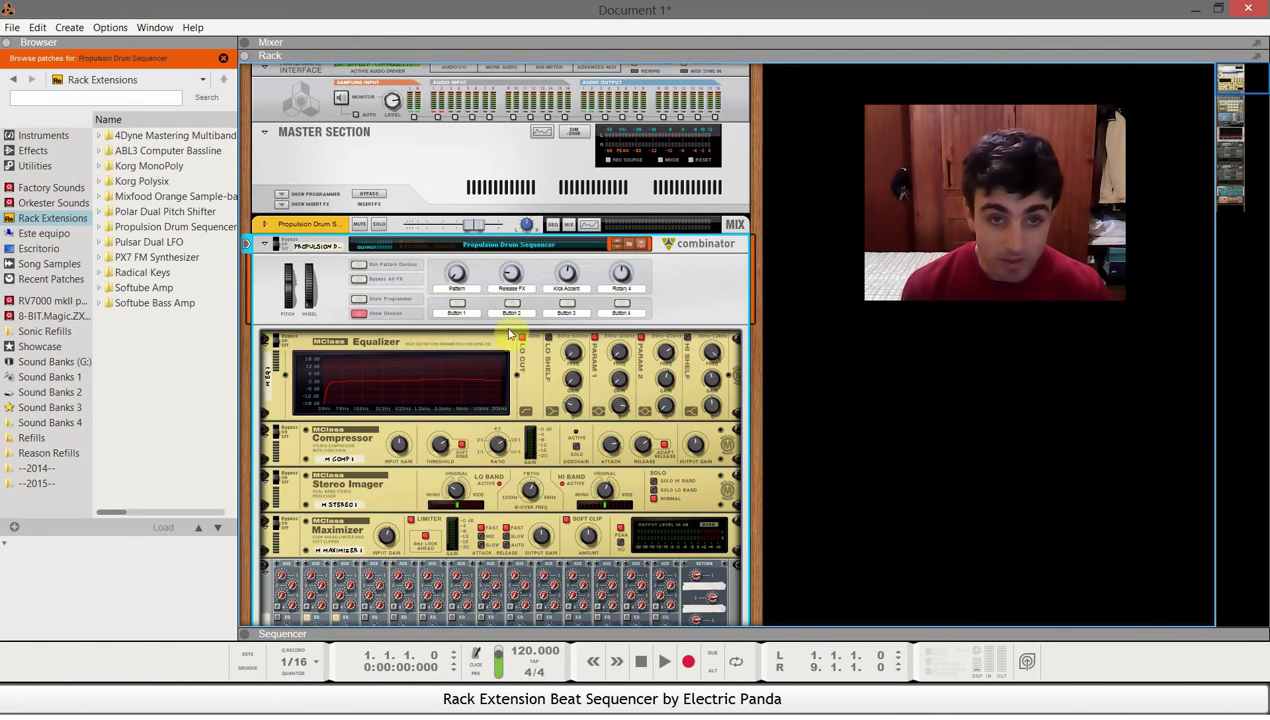
Step: Examine the Combinator's Pattern and Release FX rotaries and the mixer channels below them
mouse_move(457, 276)
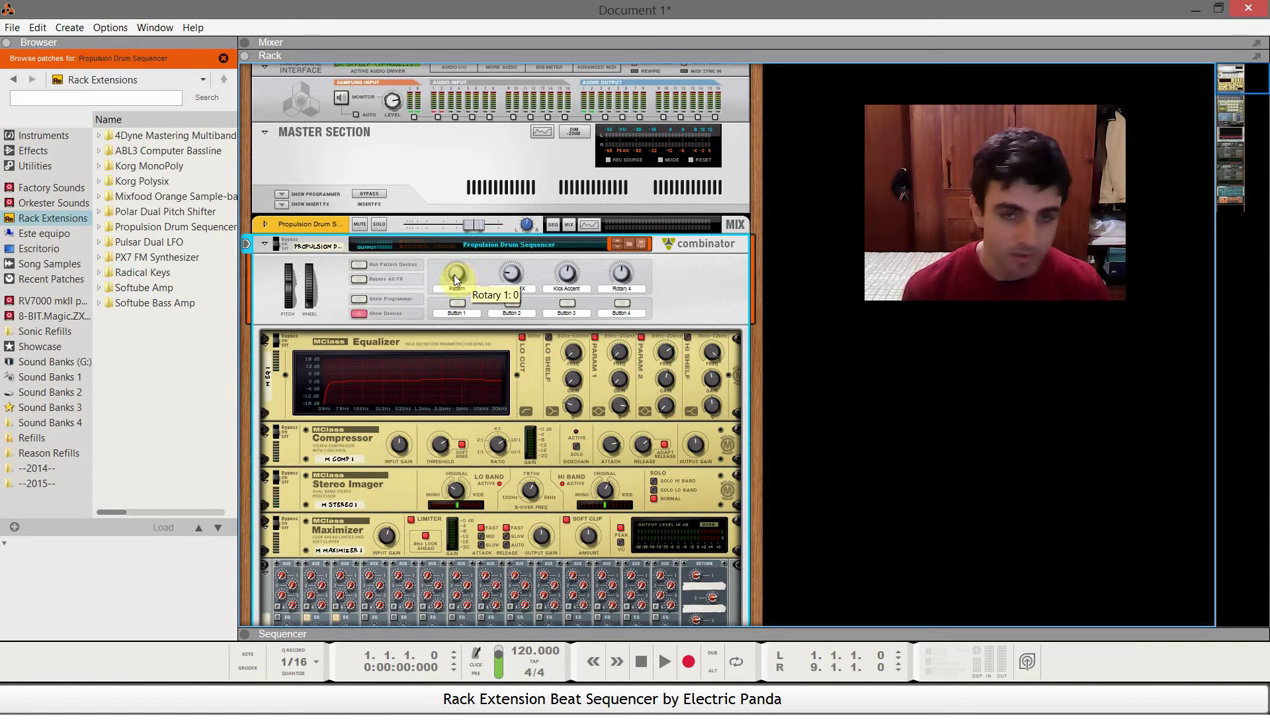
scroll(455, 276, down, 2)
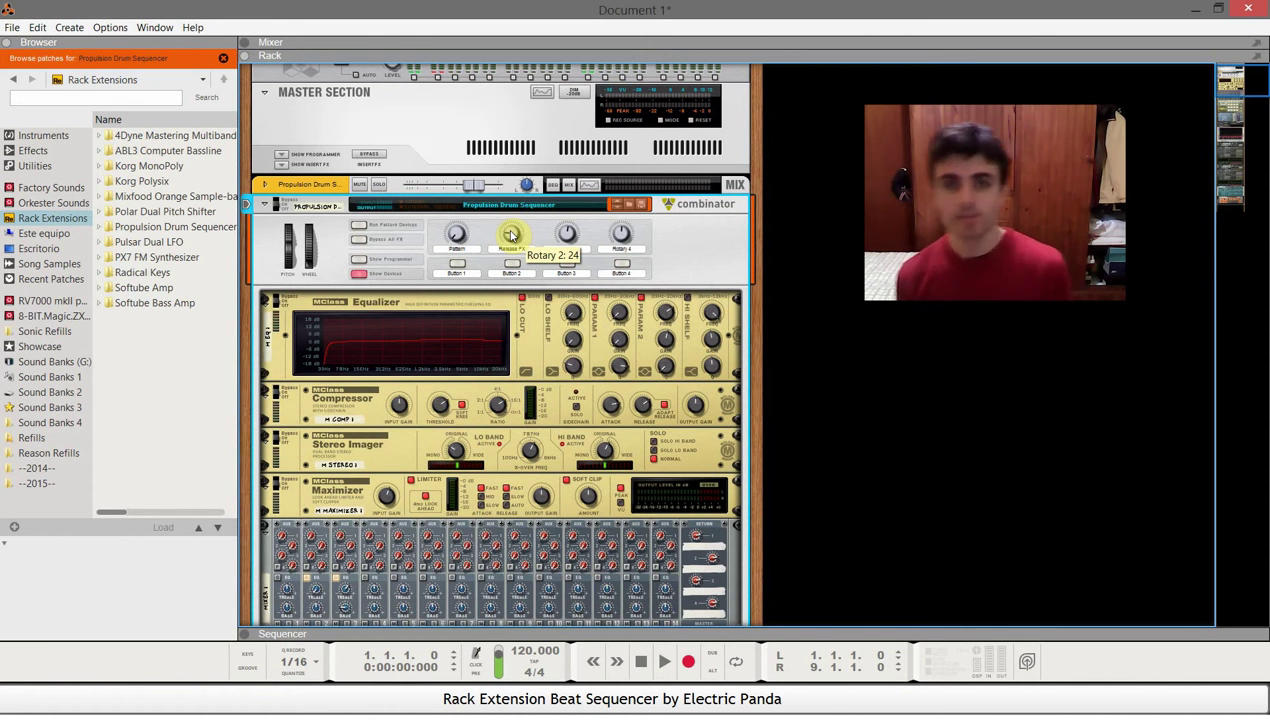
scroll(548, 266, down, 3)
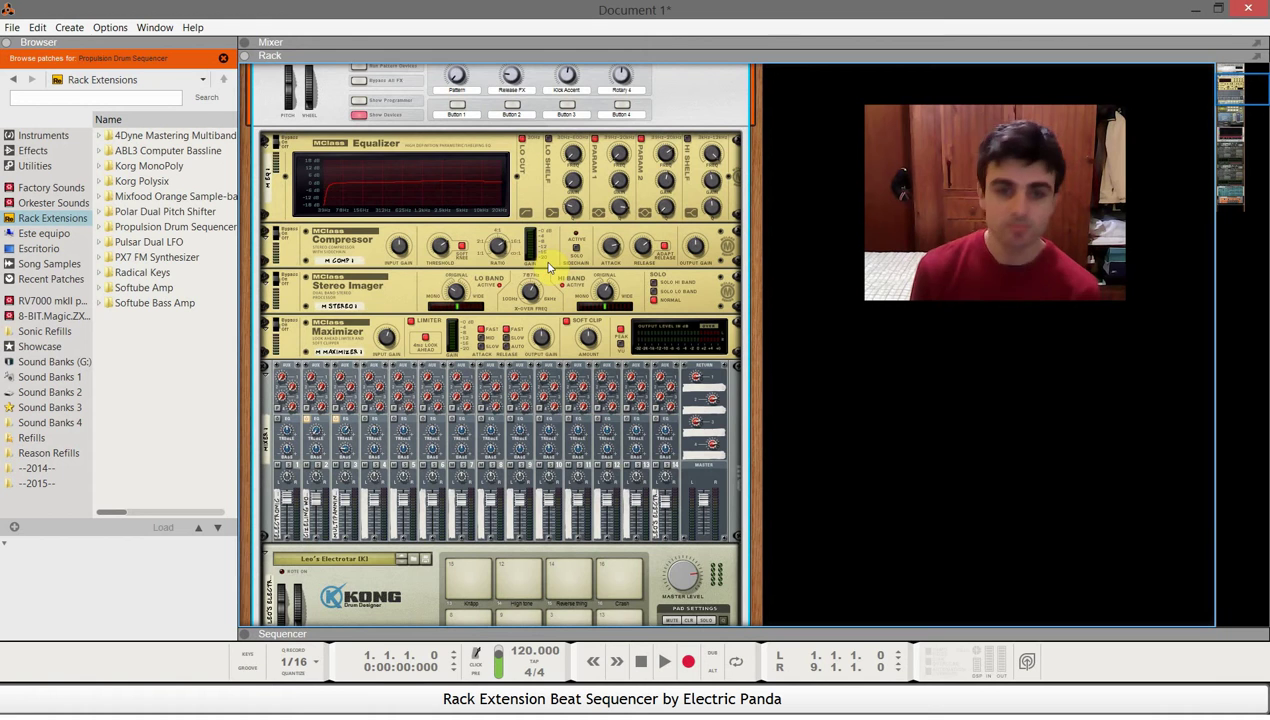
scroll(560, 280, down, 3)
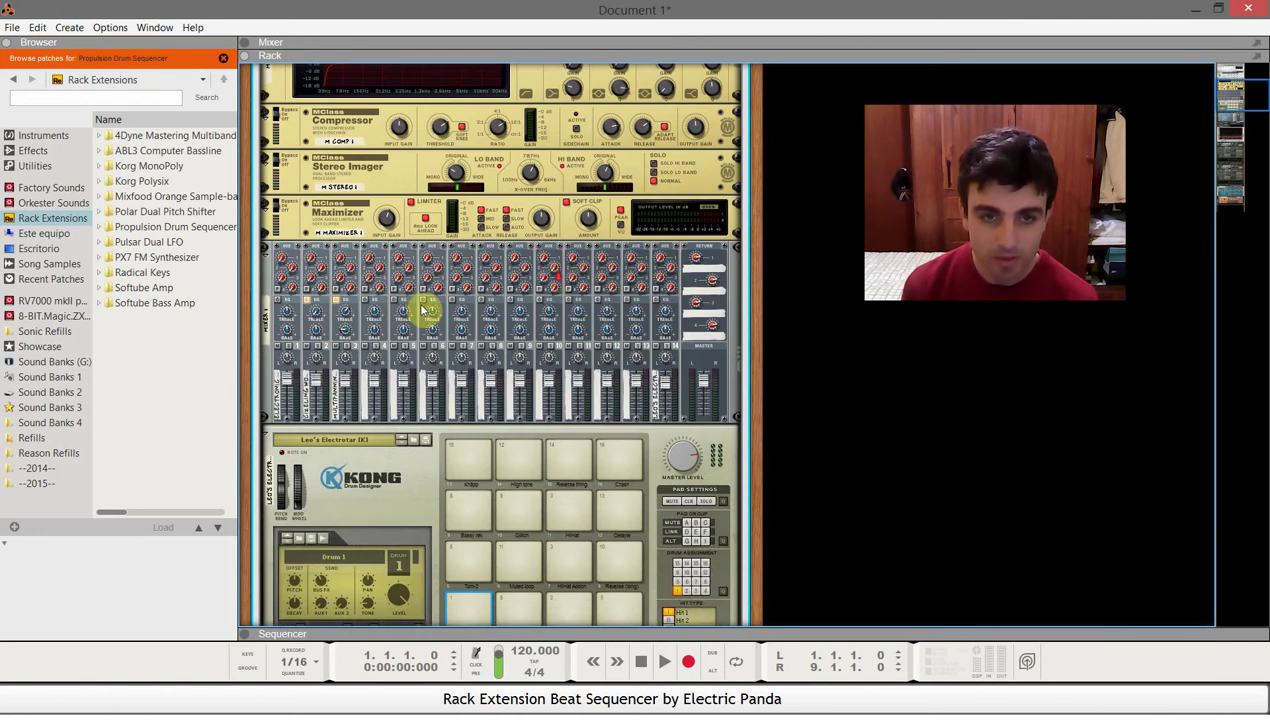
scroll(425, 306, up, 5)
scroll(368, 317, down, 5)
scroll(365, 317, down, 15)
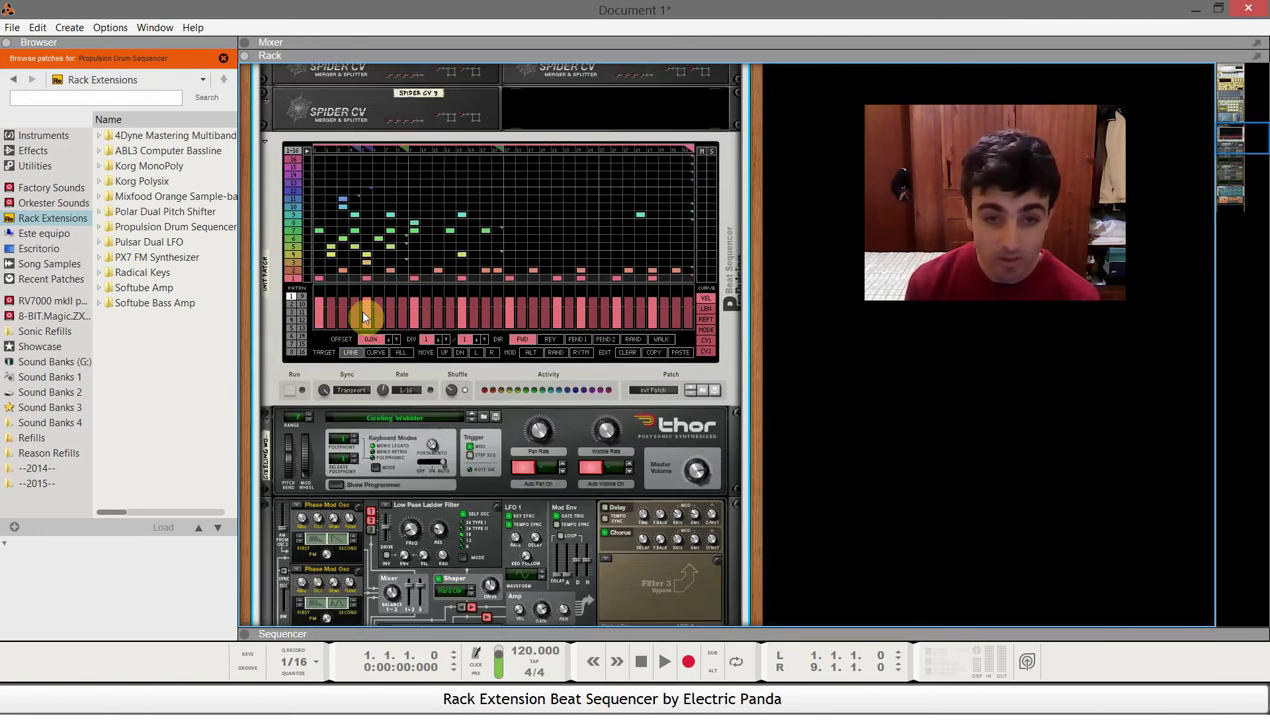
Step: Flip the rack to its rear side and hide the cables around the Propulsion Beat Sequencer
key(Tab)
scroll(395, 315, up, 10)
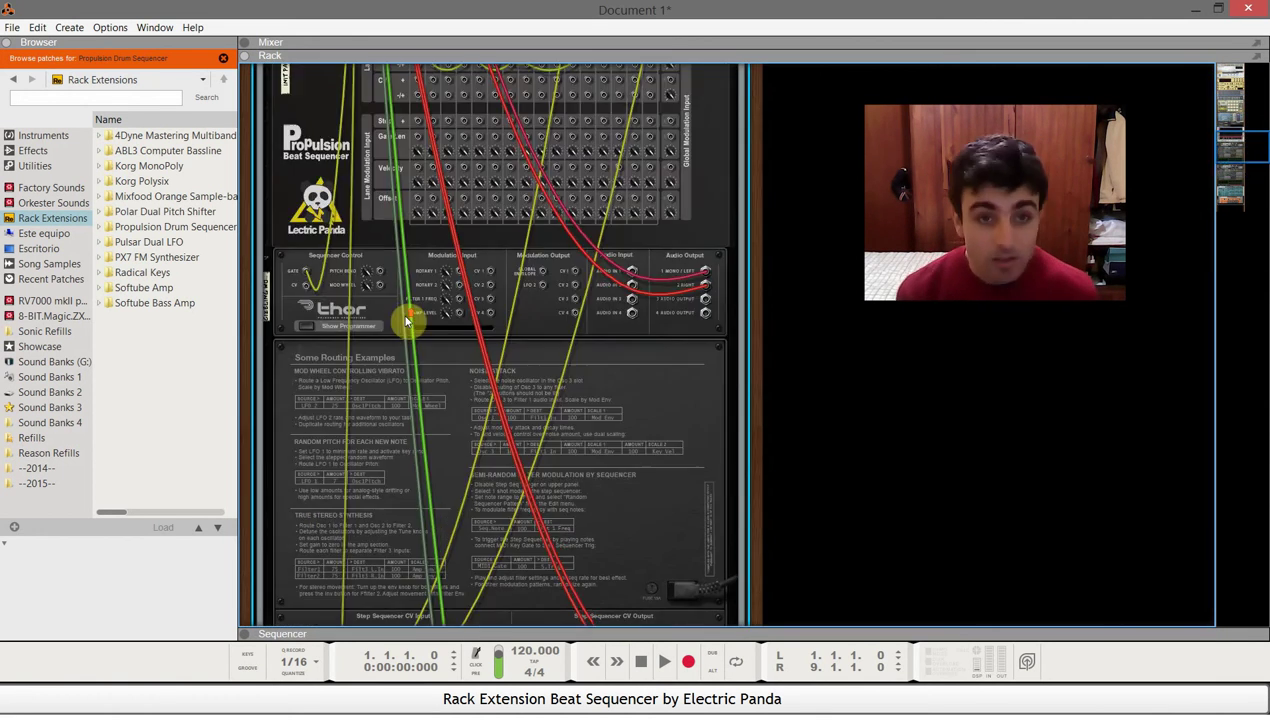
scroll(366, 348, down, 5)
scroll(366, 348, up, 3)
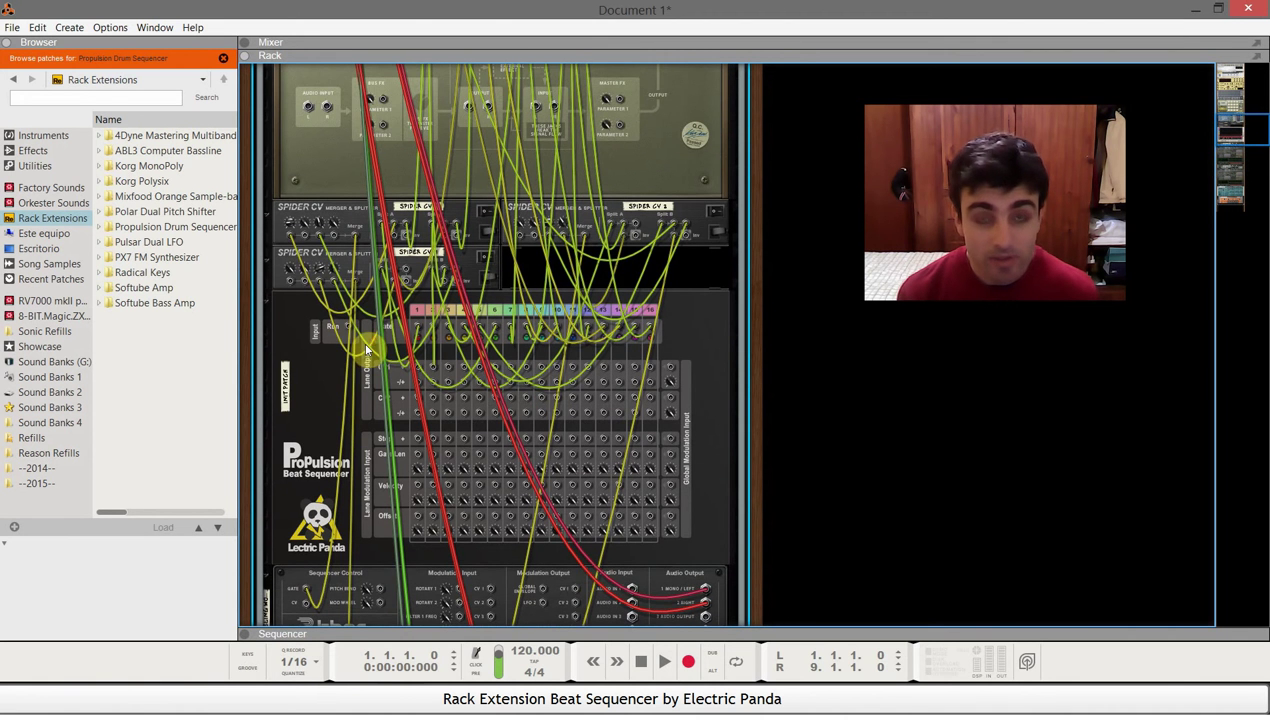
scroll(375, 347, up, 3)
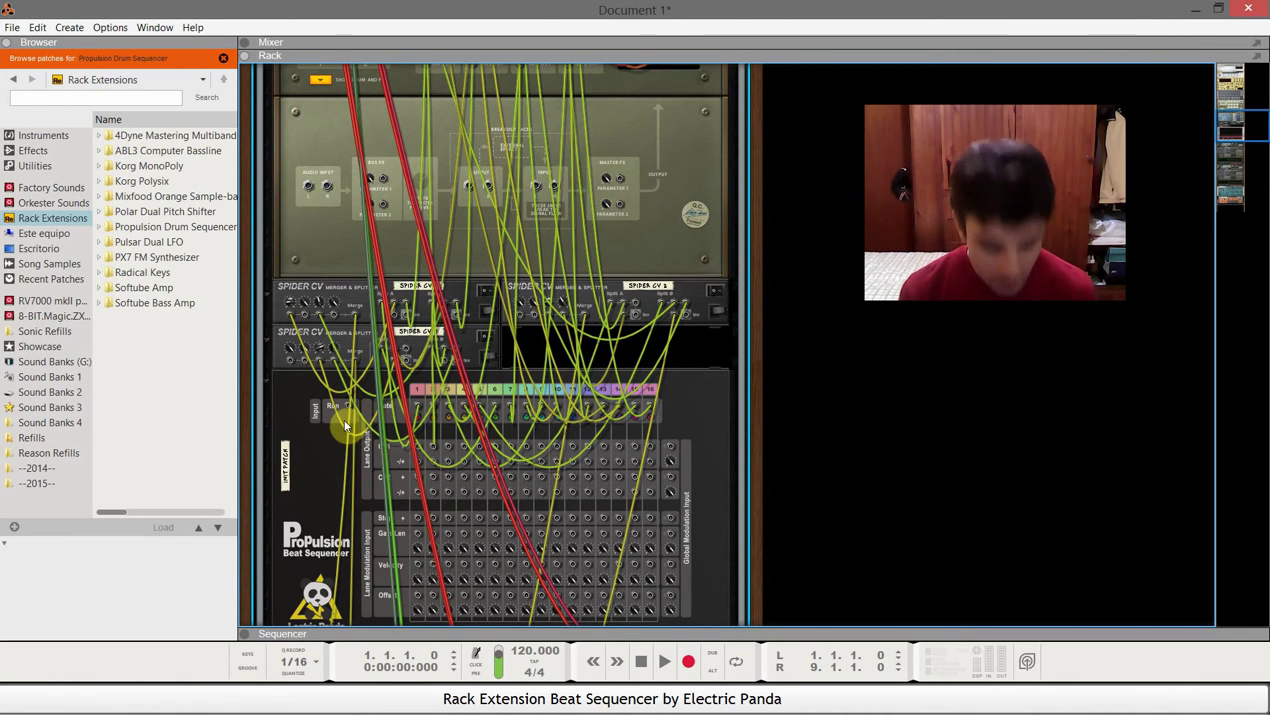
key(k)
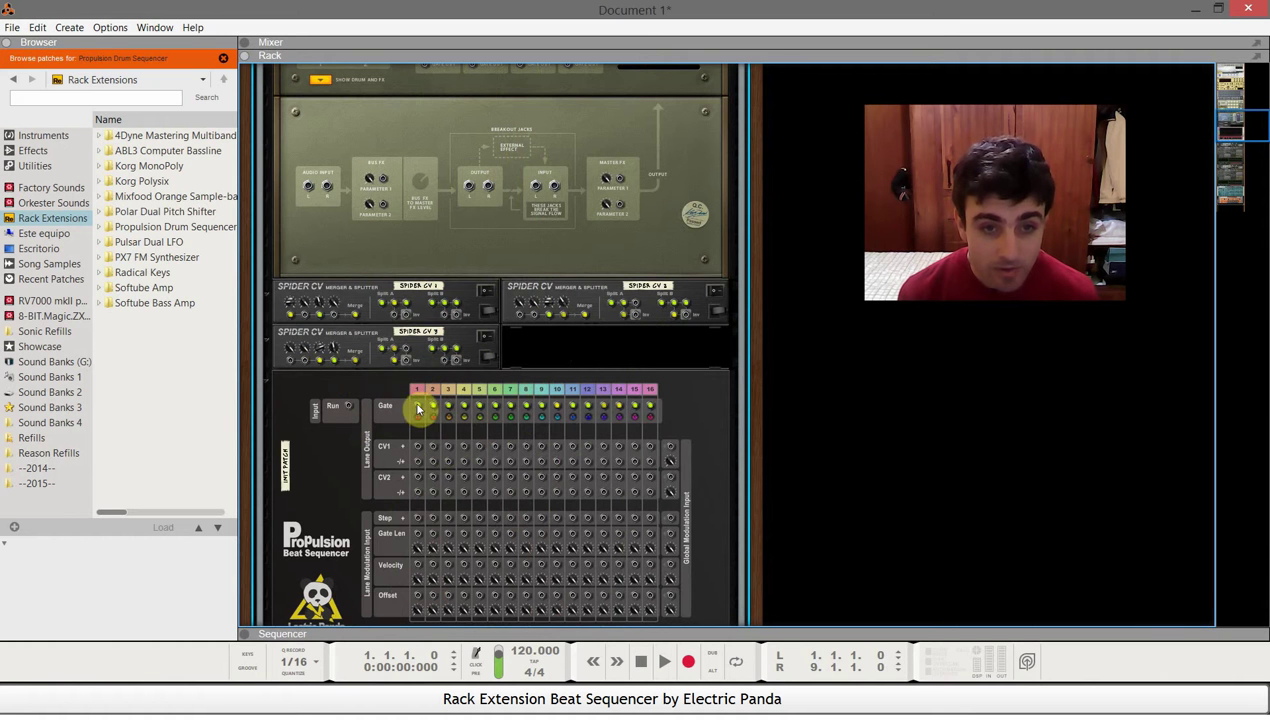
Step: Select the Propulsion Beat Sequencer and check where its lane 16 gate output is connected
click(650, 407)
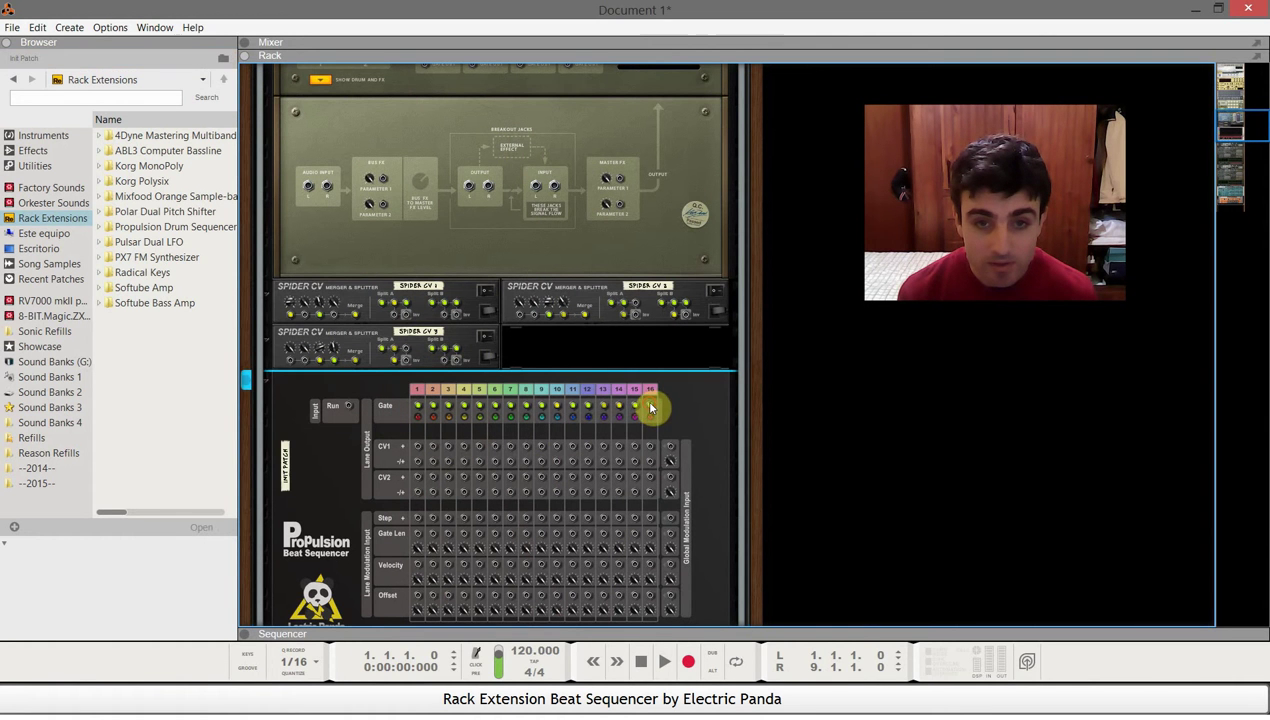
scroll(658, 410, up, 5)
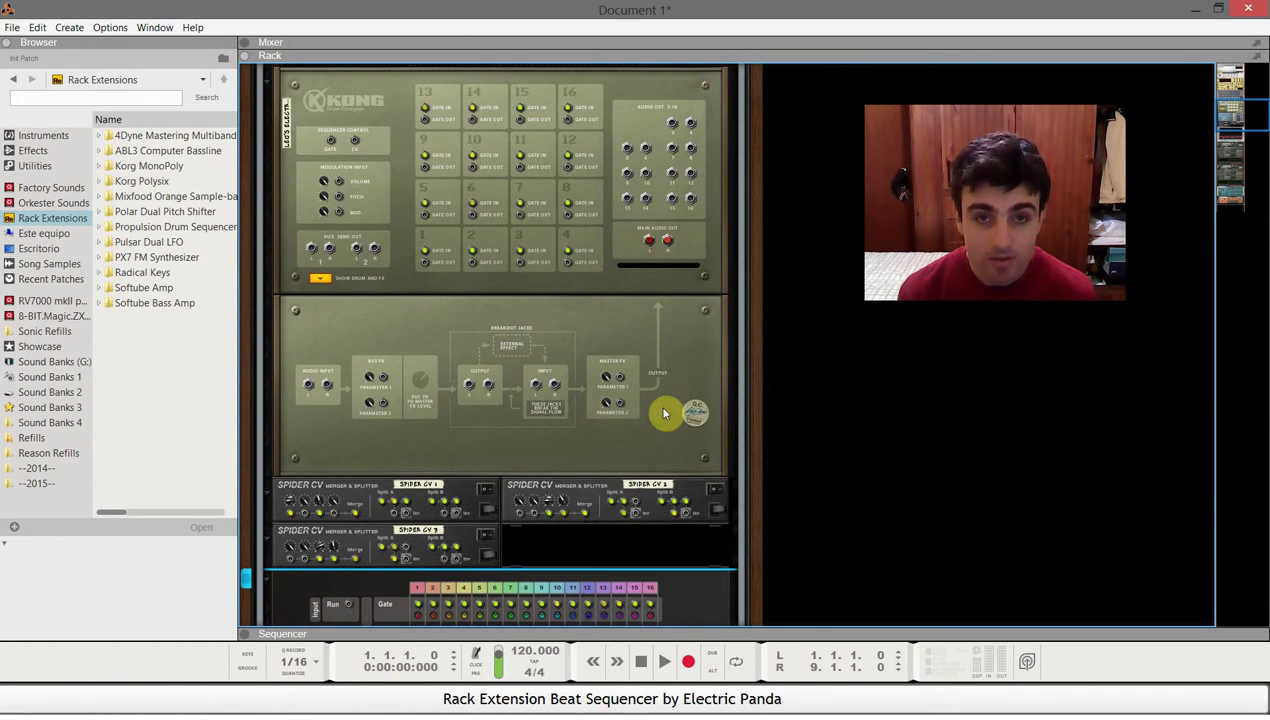
drag(650, 606, 650, 605)
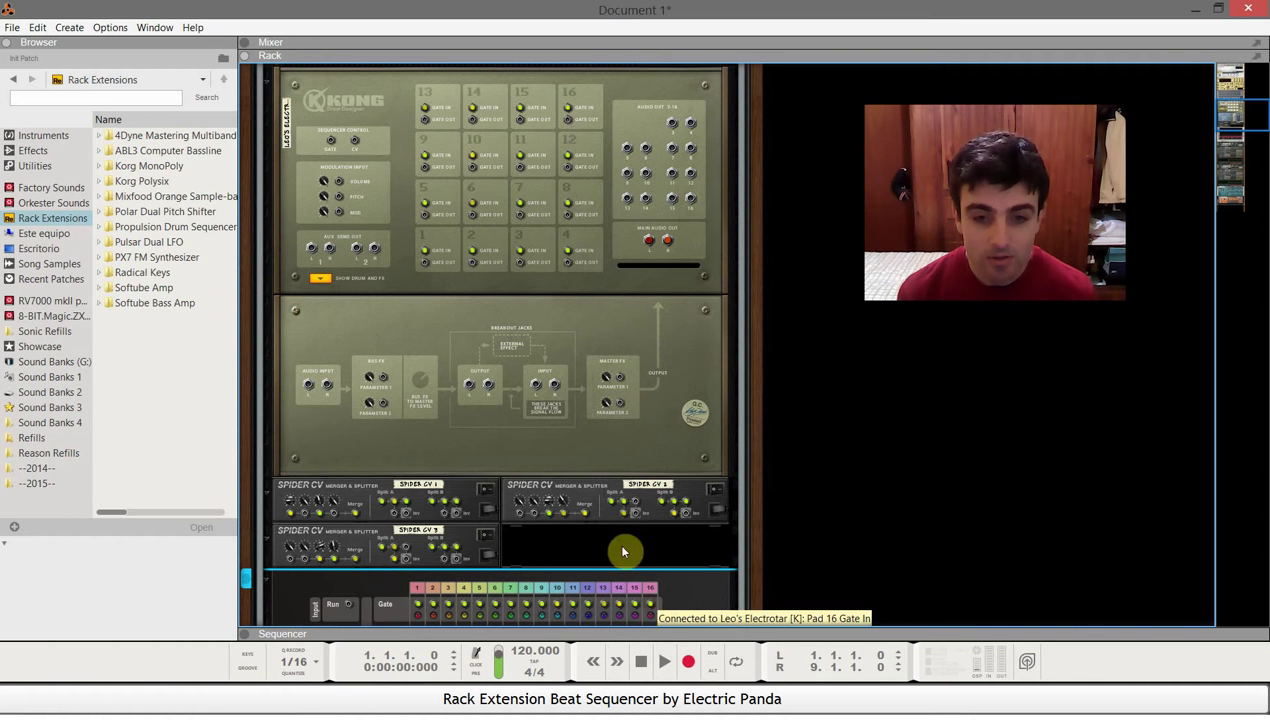
Step: Examine the rear connections of the Spider CV units, Thor synthesizers, Subtractor and The Echo
scroll(440, 370, down, 5)
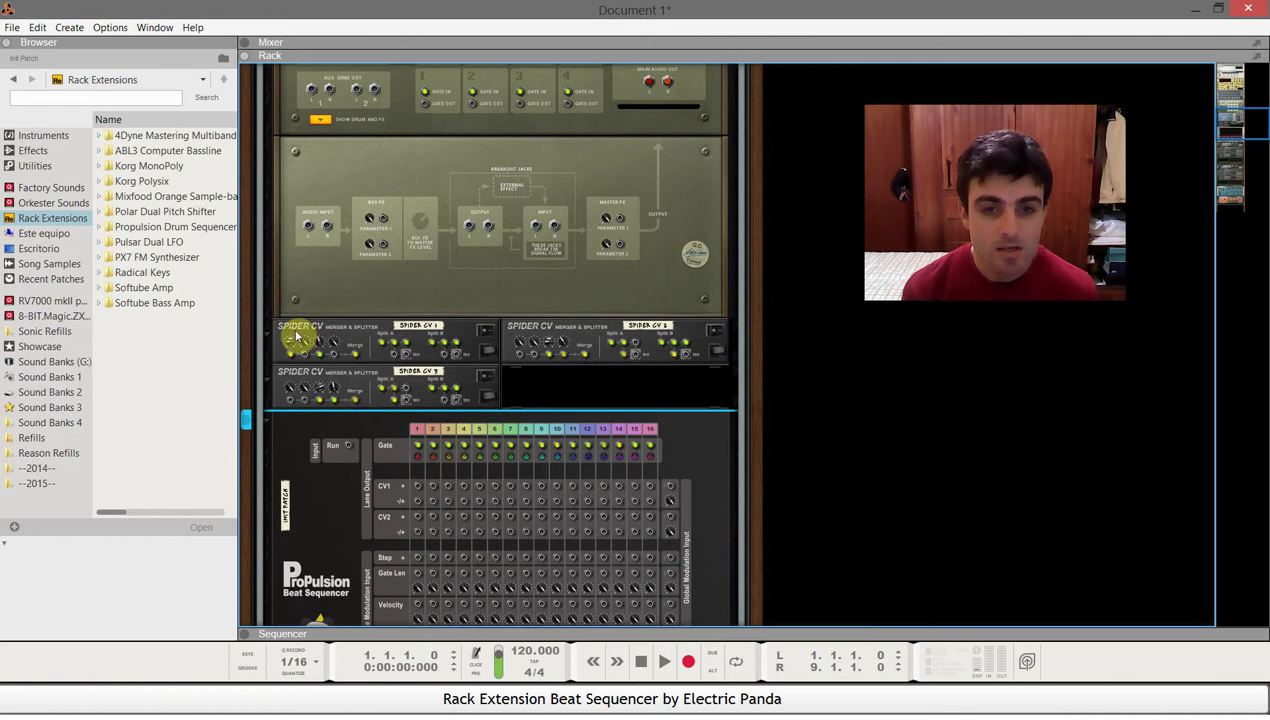
scroll(378, 452, down, 15)
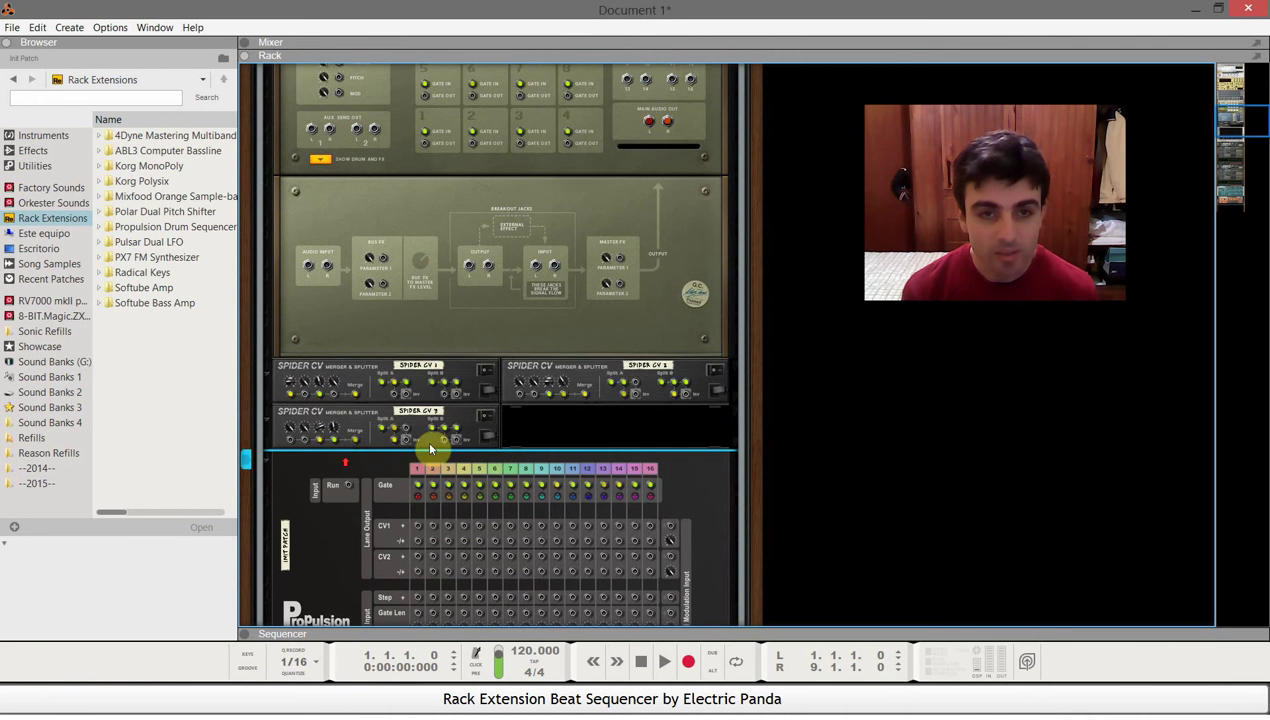
scroll(330, 492, down, 10)
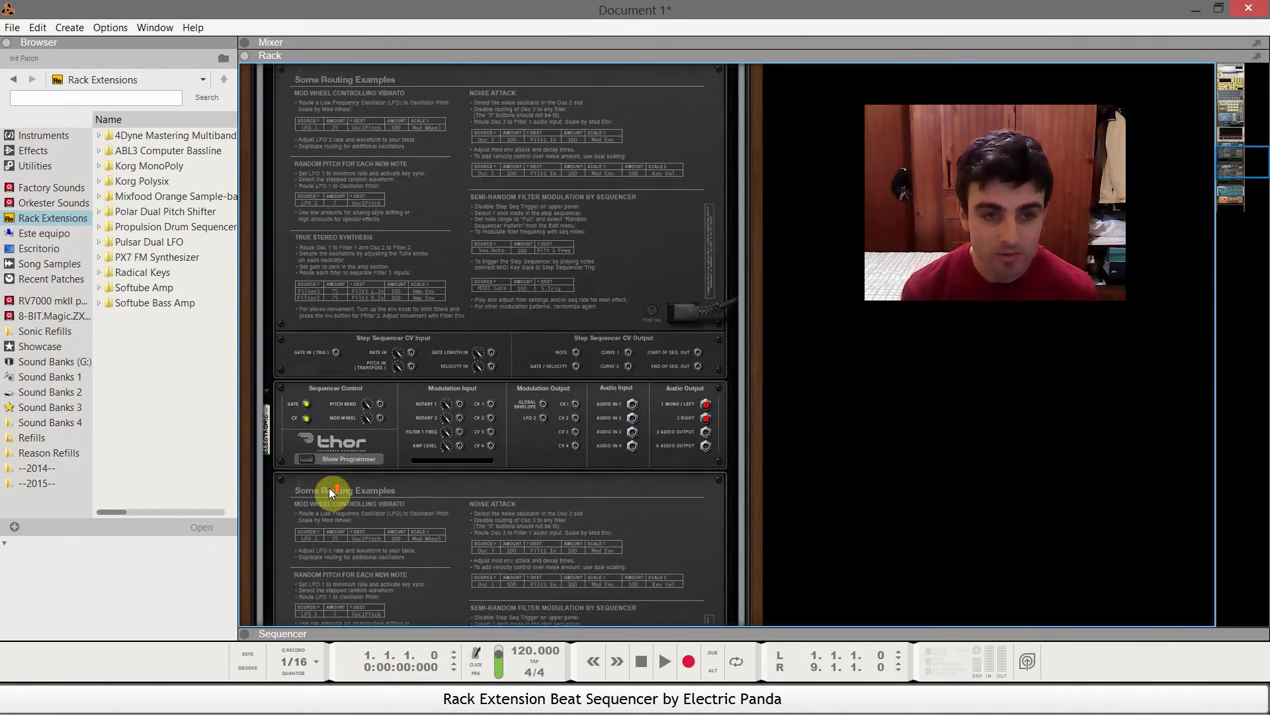
scroll(330, 492, down, 5)
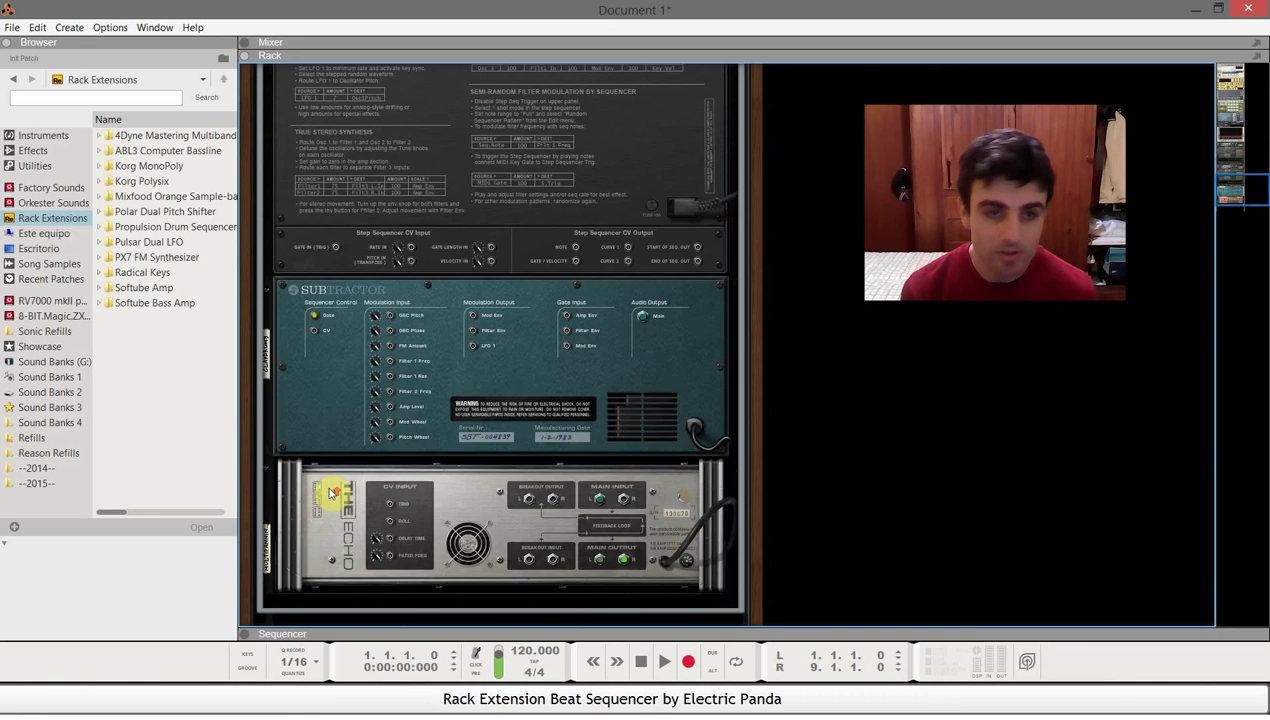
scroll(335, 490, up, 20)
scroll(400, 482, up, 3)
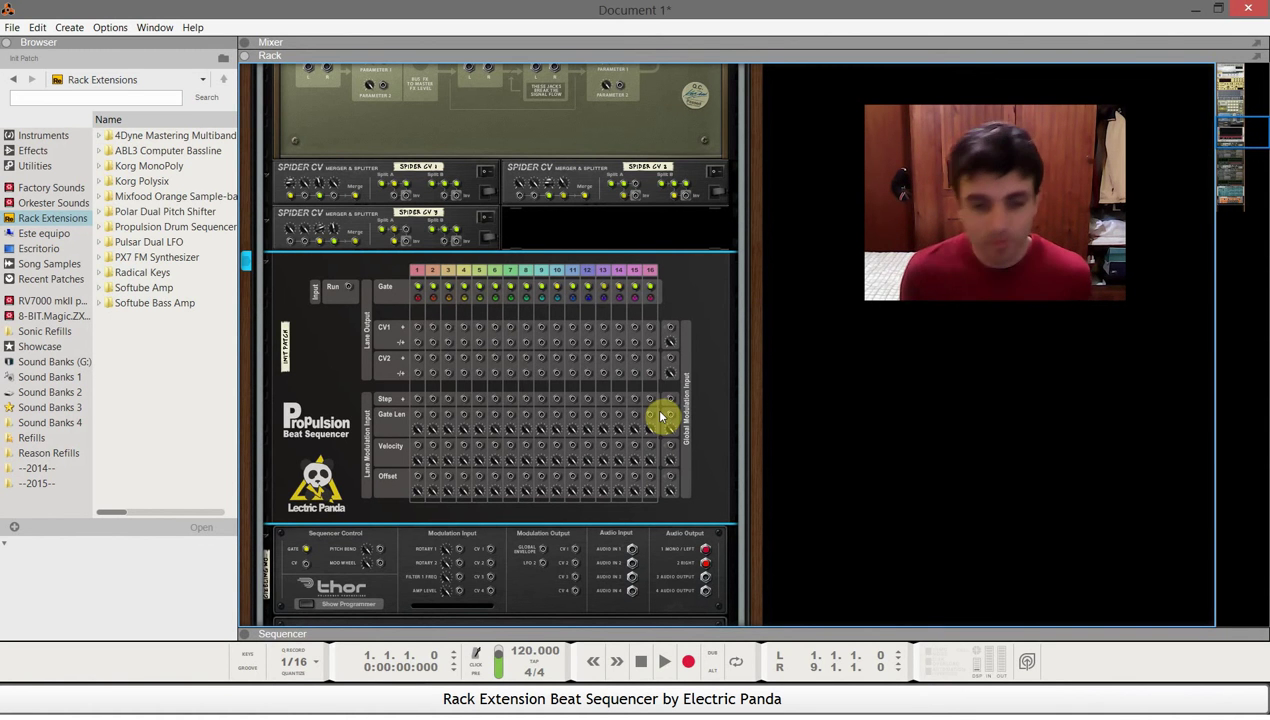
Step: Flip the rack to the front and step through the Beat Sequencer's lanes from lane 16 down to lane 1
key(Tab)
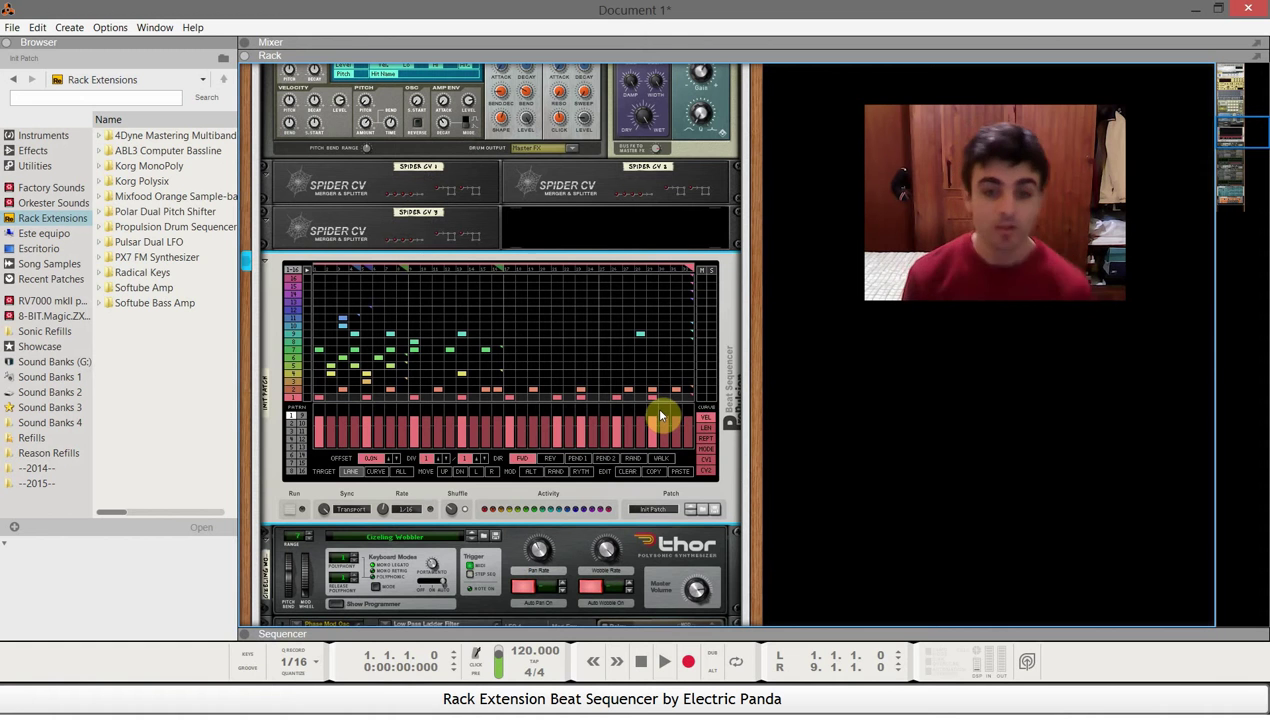
click(293, 277)
click(294, 325)
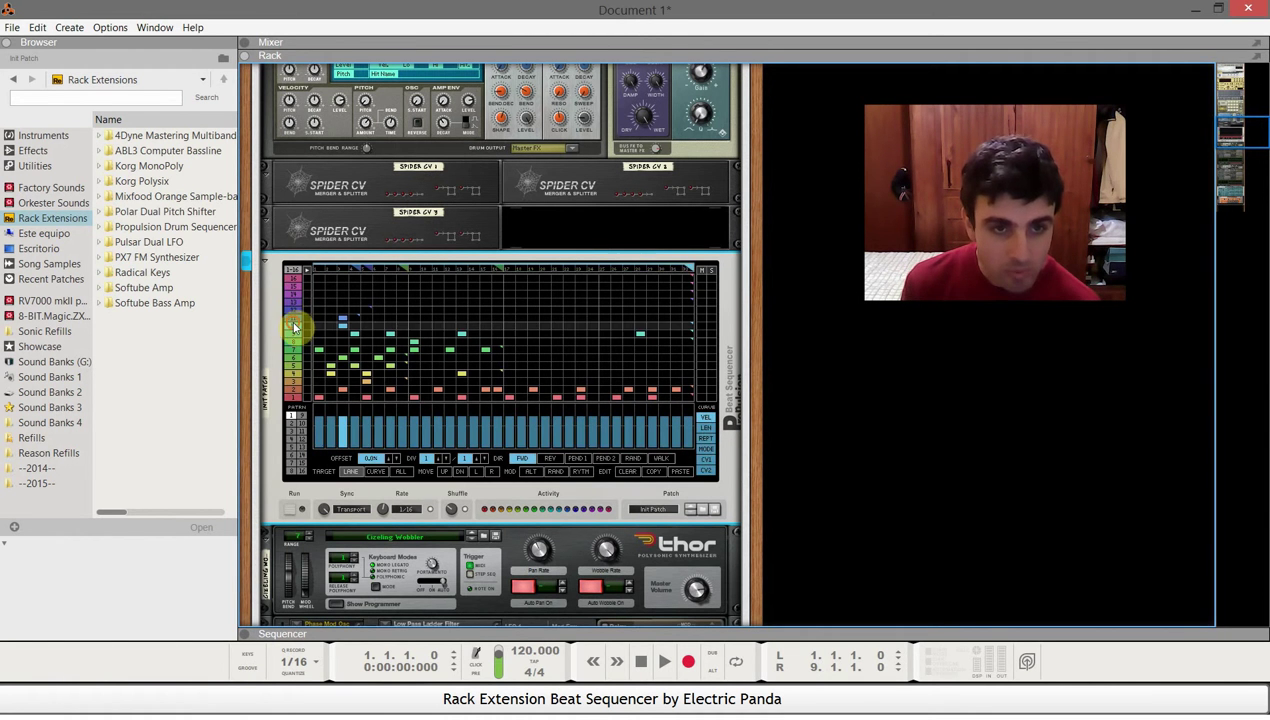
click(293, 340)
click(292, 369)
click(292, 388)
click(291, 398)
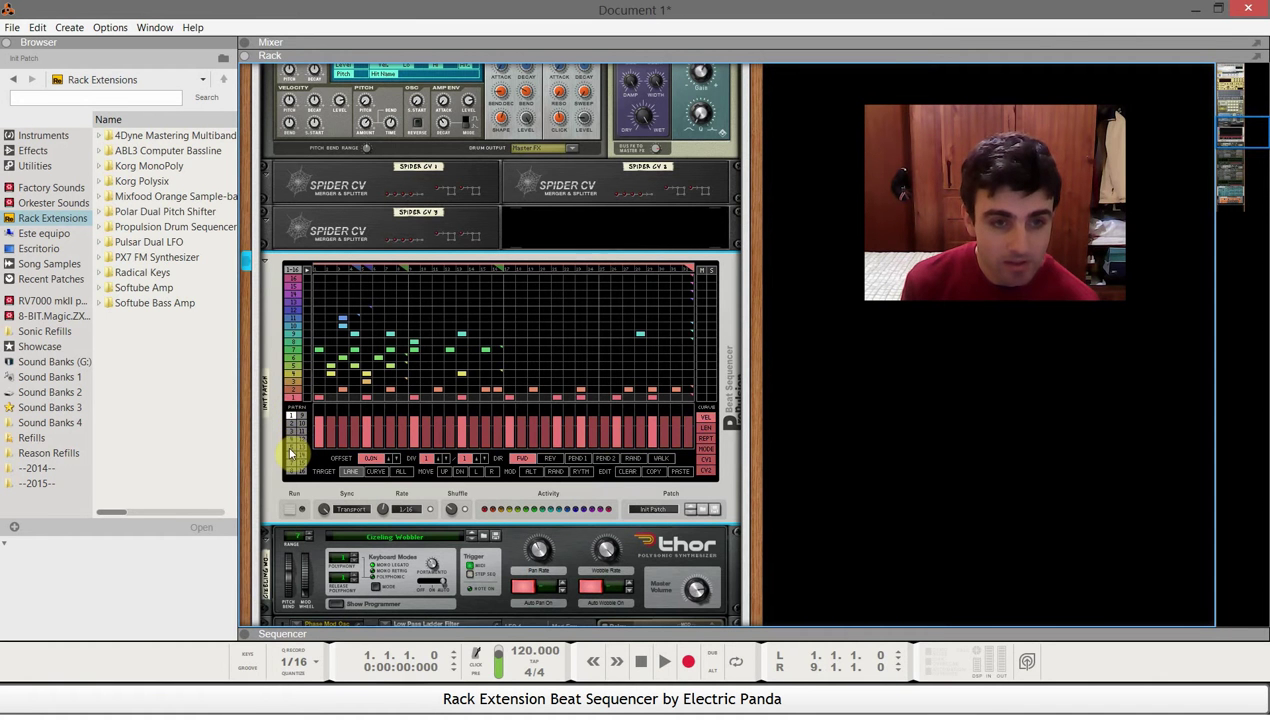
Step: Switch the Beat Sequencer to pattern 5 and select lane 4
click(290, 453)
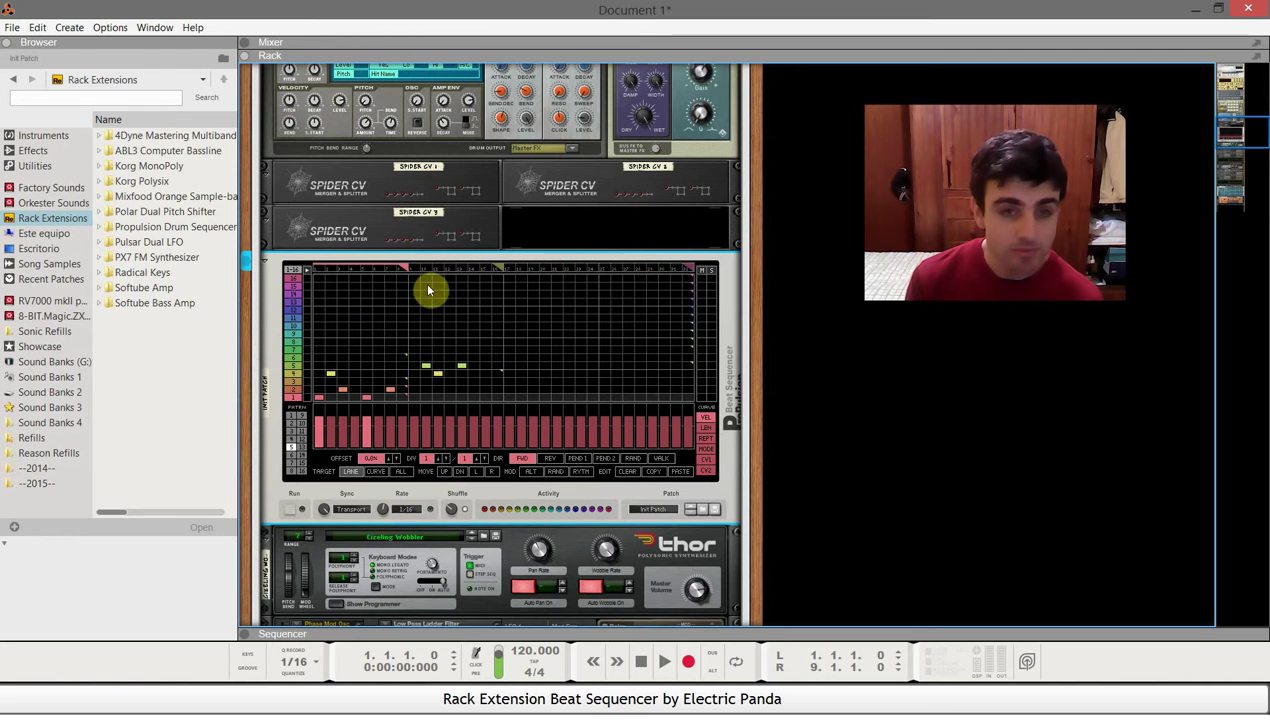
click(293, 376)
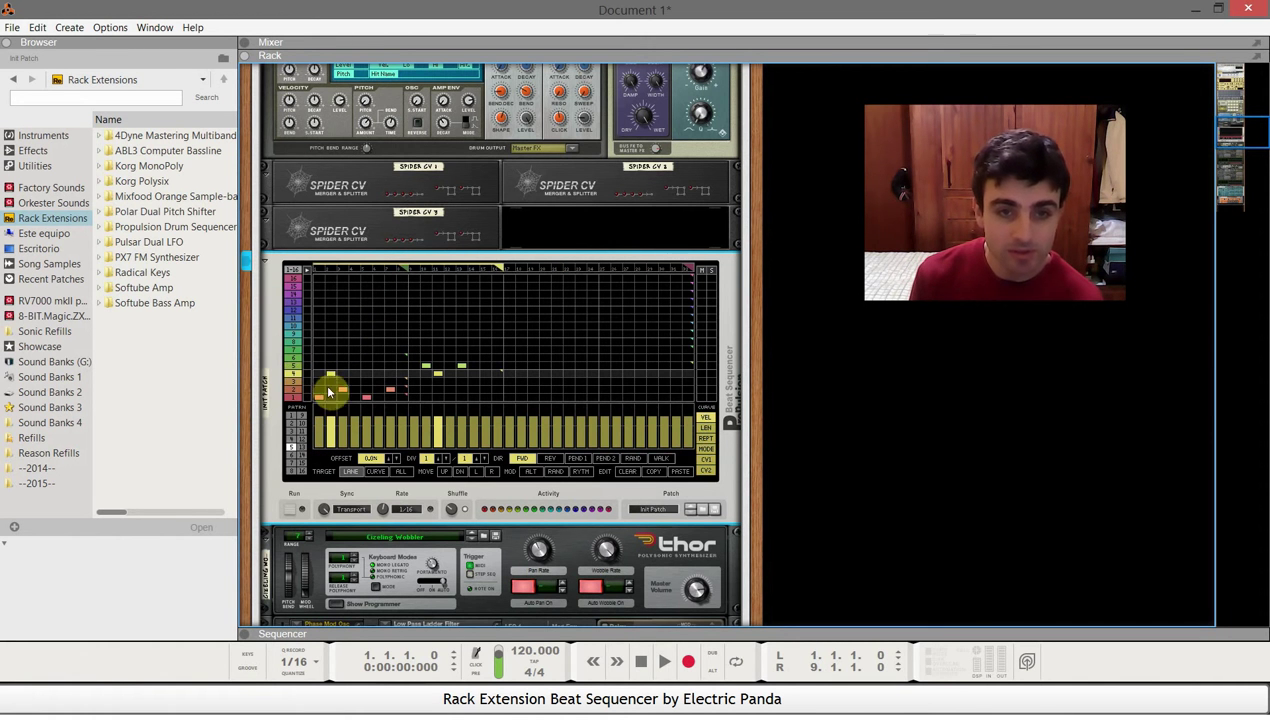
Step: Select lane 5 and then lane 2, and try moving lane 2's end marker about two steps later
click(295, 372)
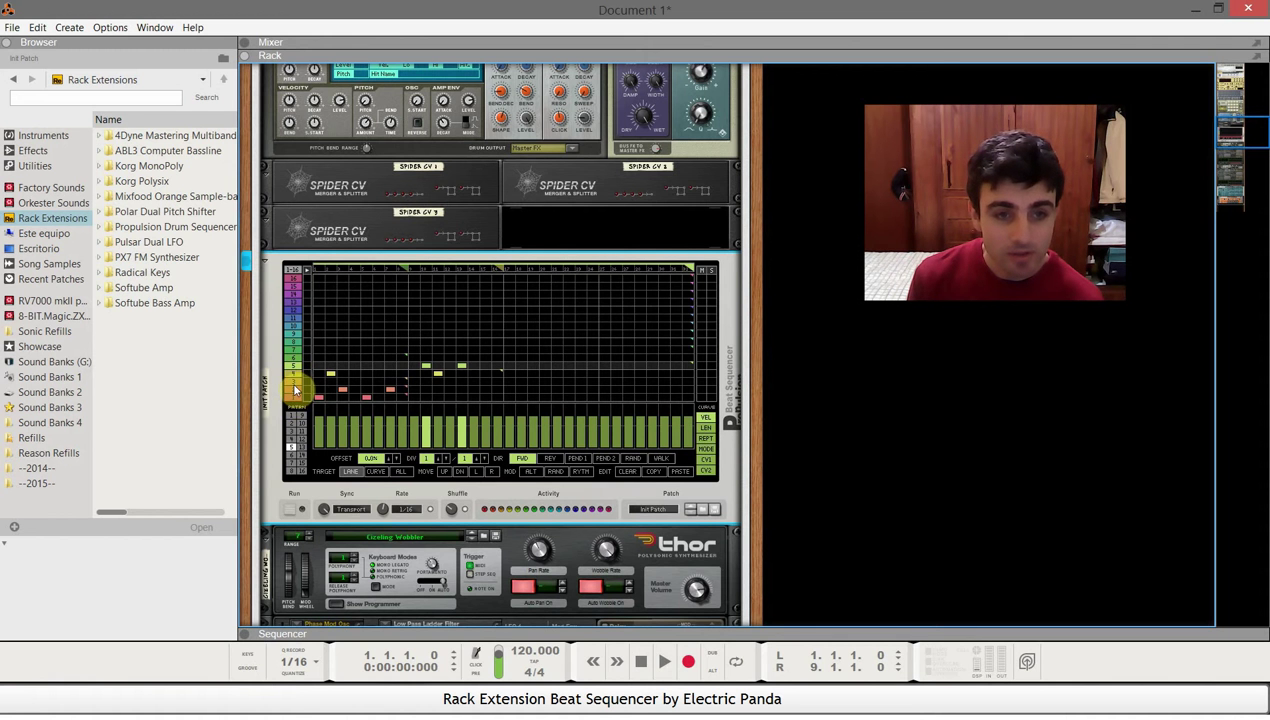
click(294, 393)
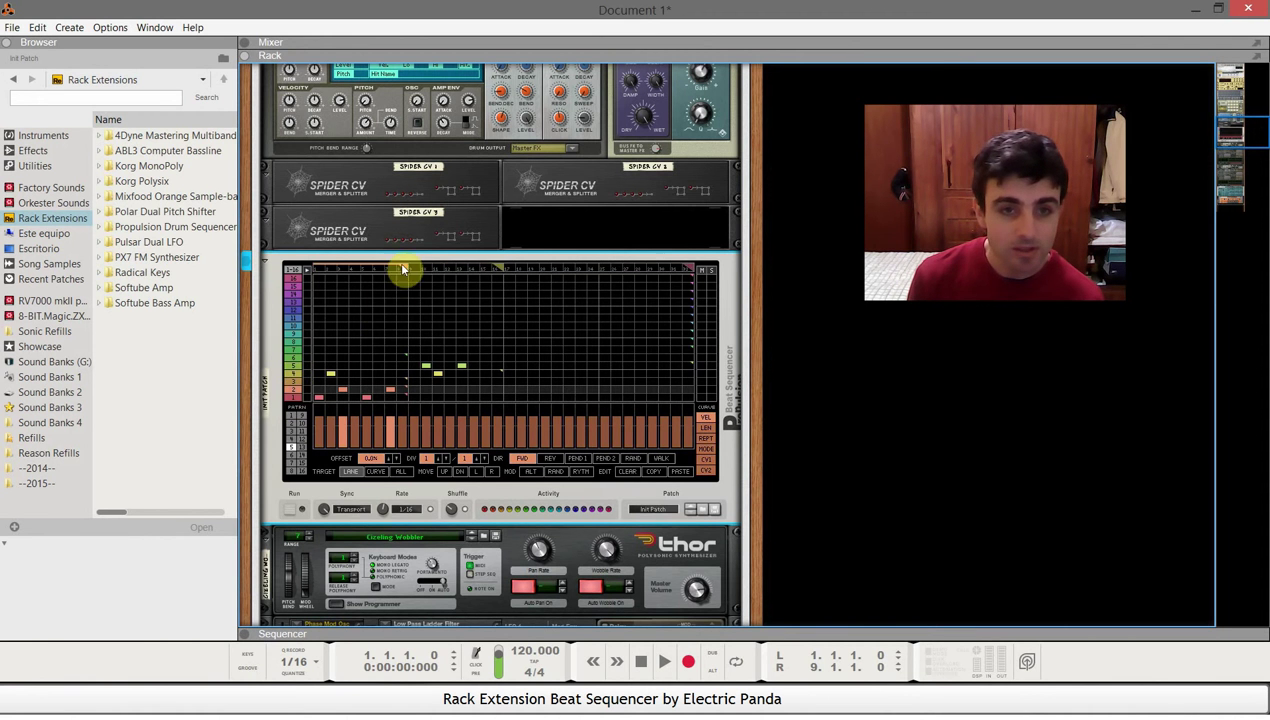
mouse_move(405, 266)
mouse_down()
mouse_move(439, 275)
mouse_move(425, 271)
mouse_up()
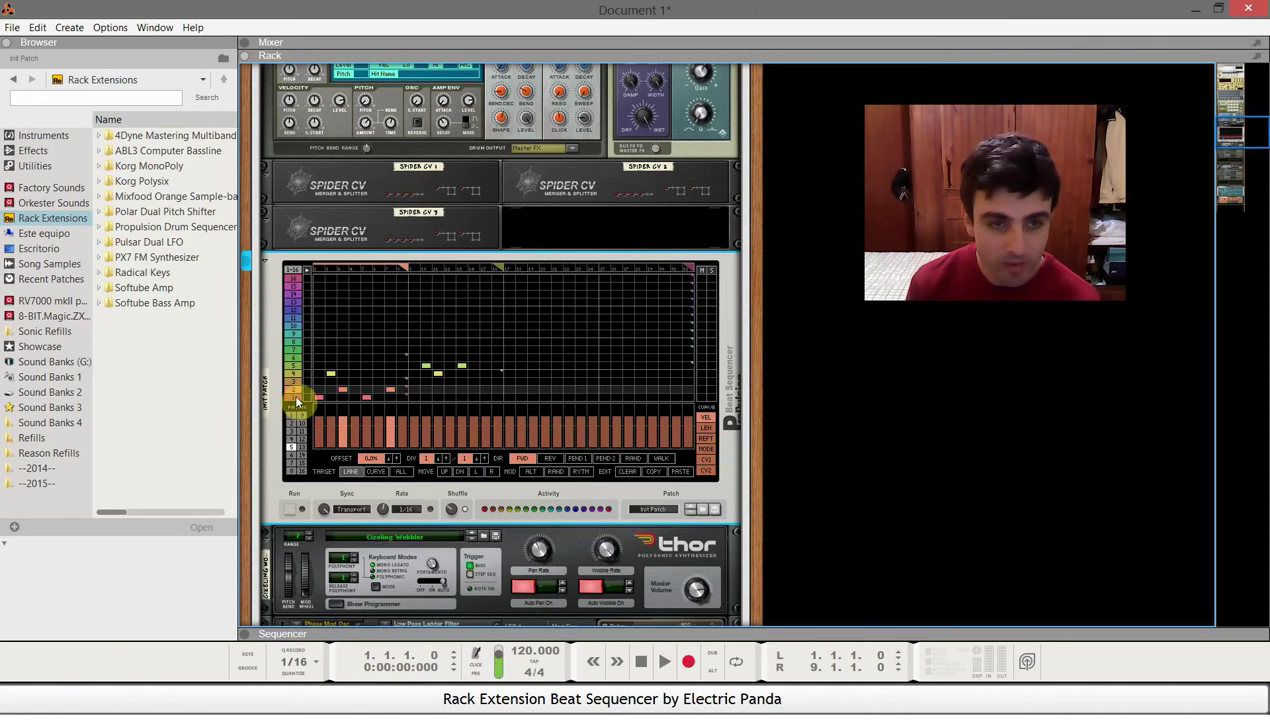
Step: View lane 2's length curve, then switch to lane 1 and view its repeat and mode curves
click(707, 429)
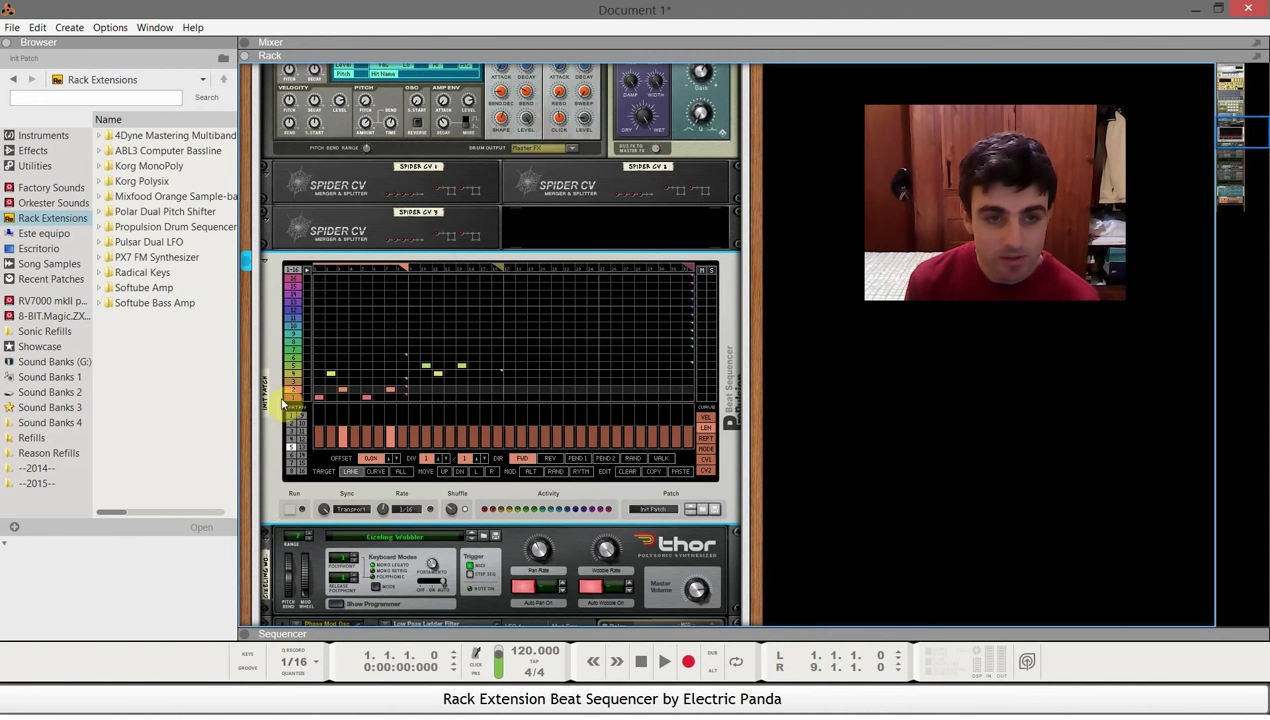
click(293, 398)
click(708, 440)
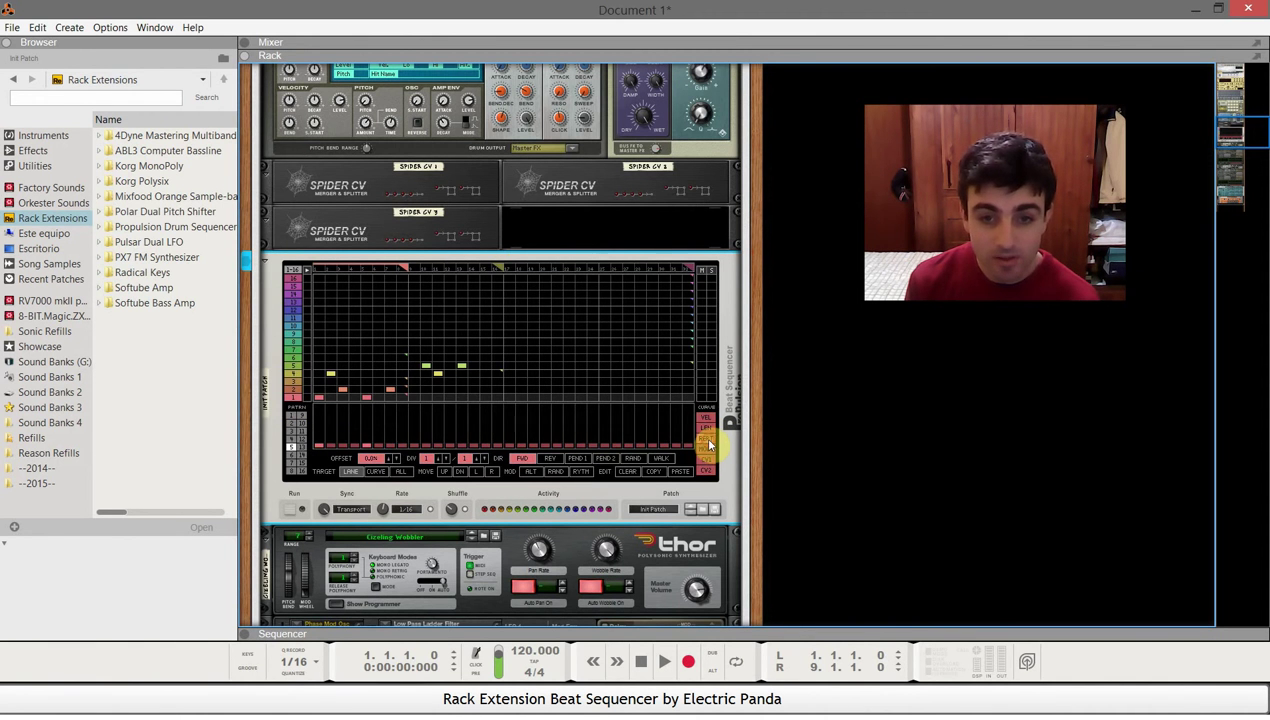
click(709, 448)
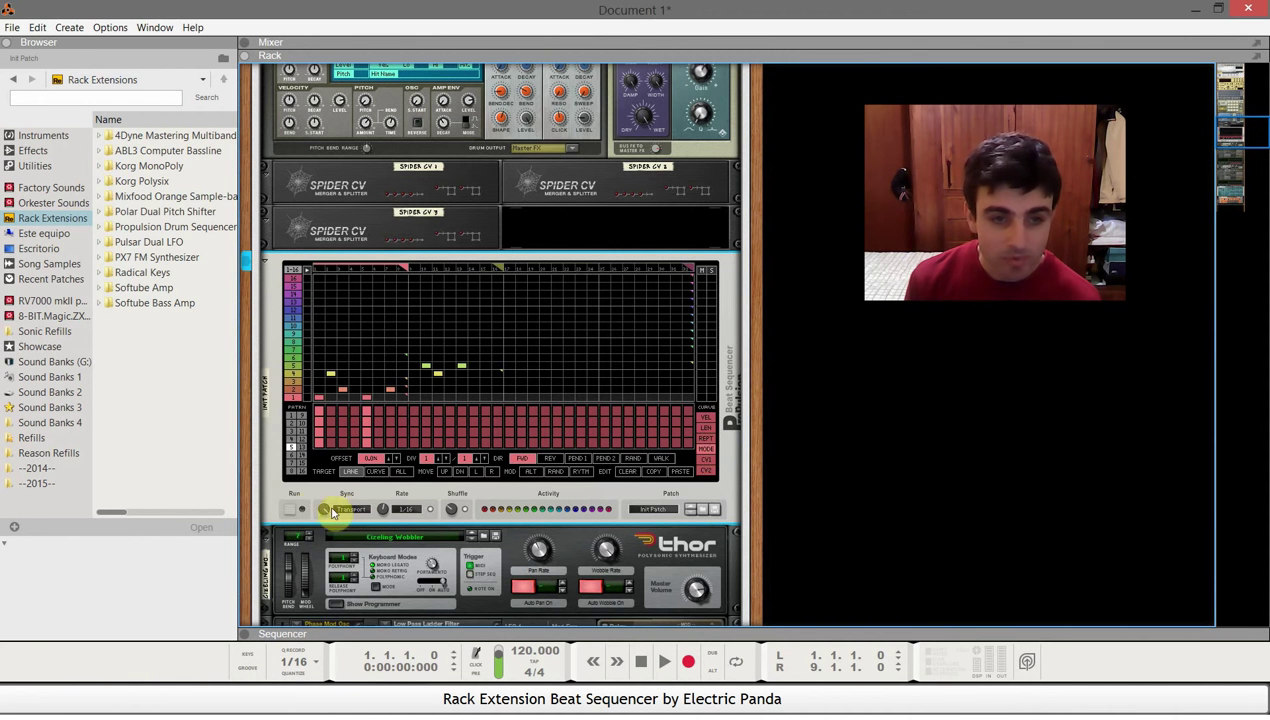
Step: Test starting and stopping the Beat Sequencer, then leave it running and switch to pattern 4 and then pattern 3
click(293, 510)
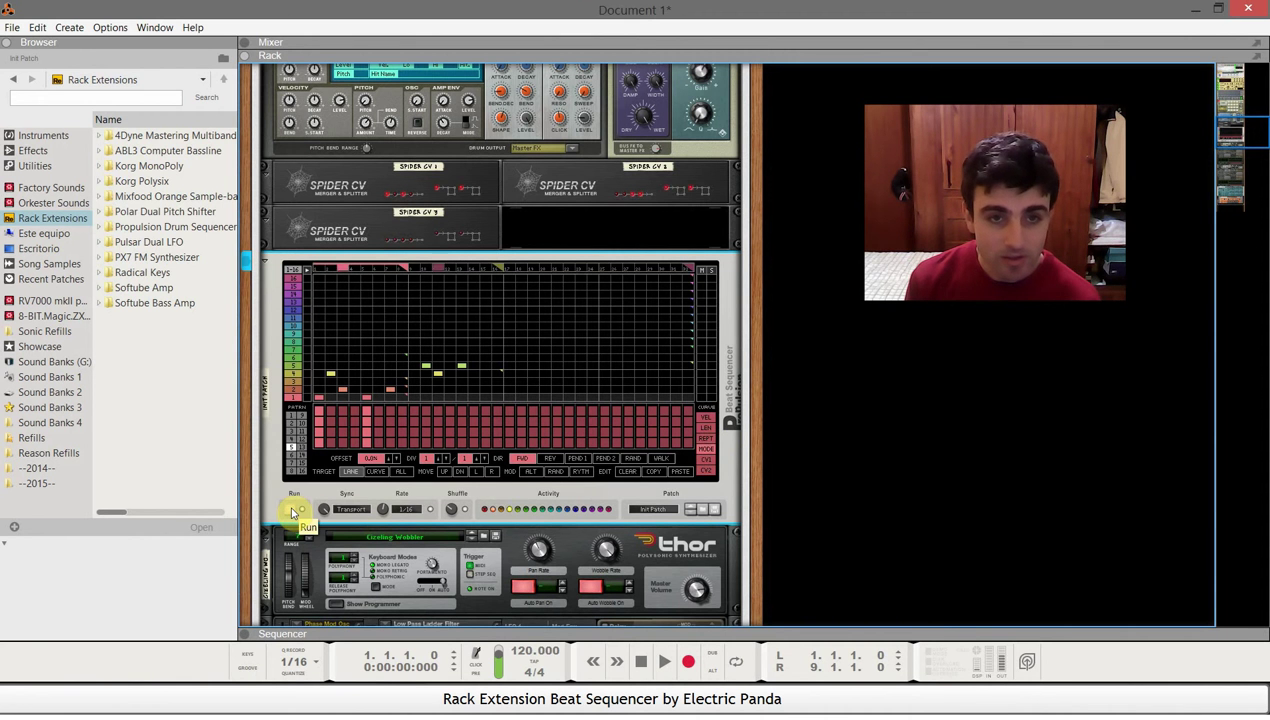
click(293, 511)
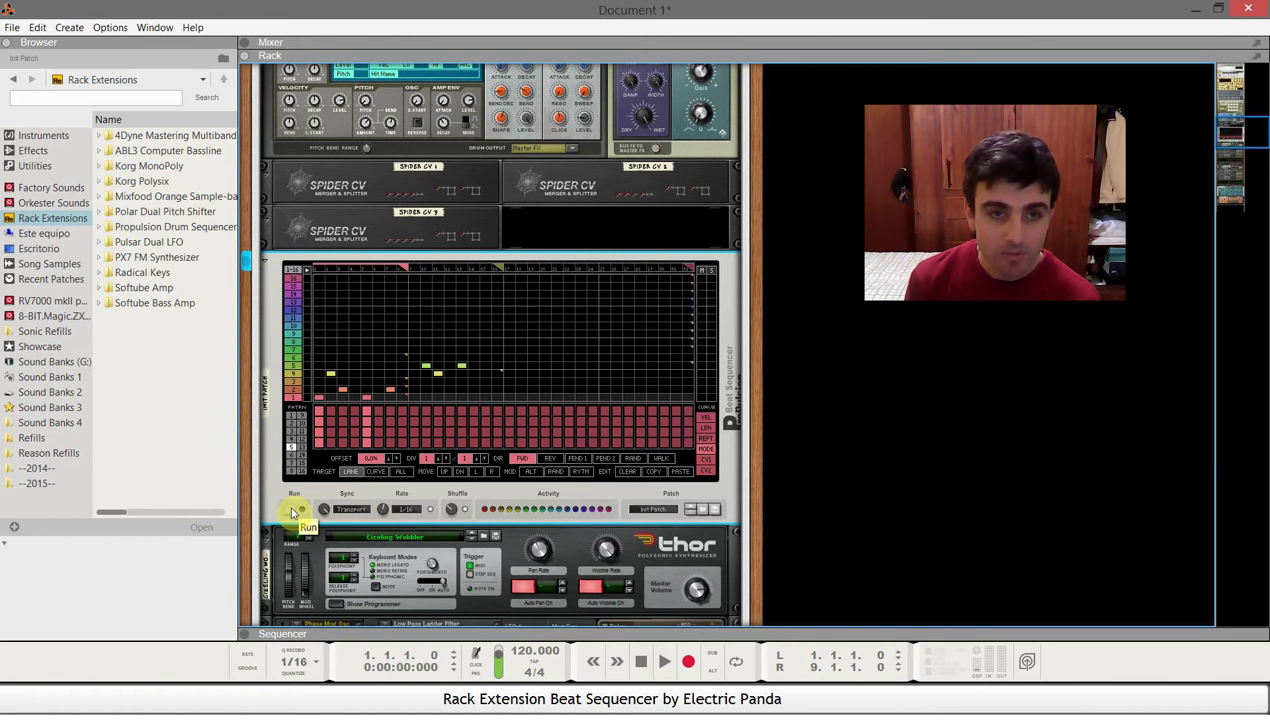
click(293, 511)
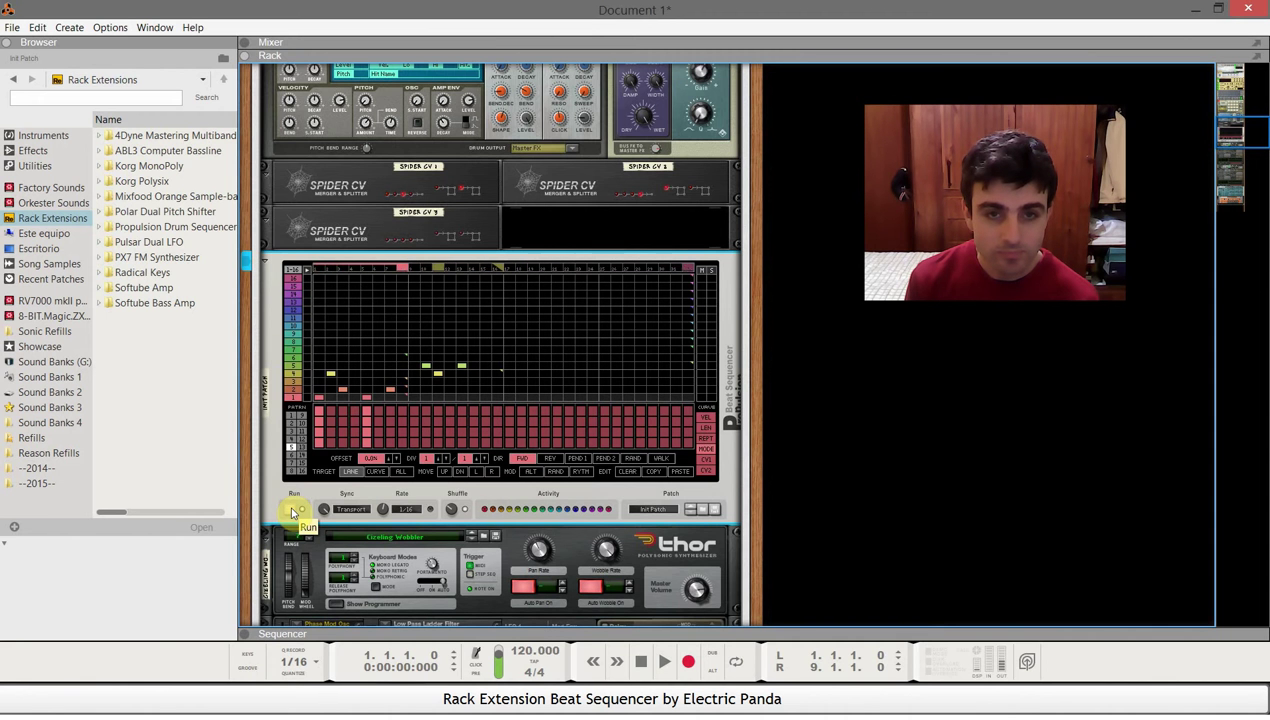
click(293, 442)
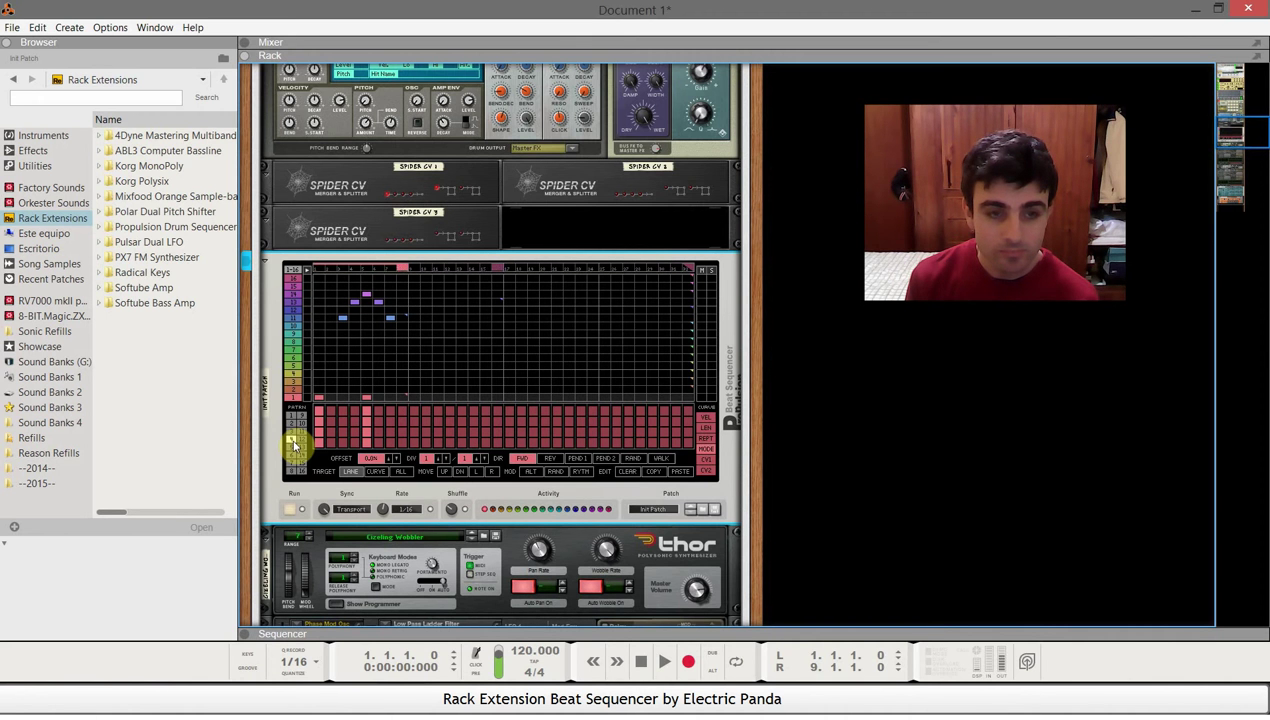
click(292, 437)
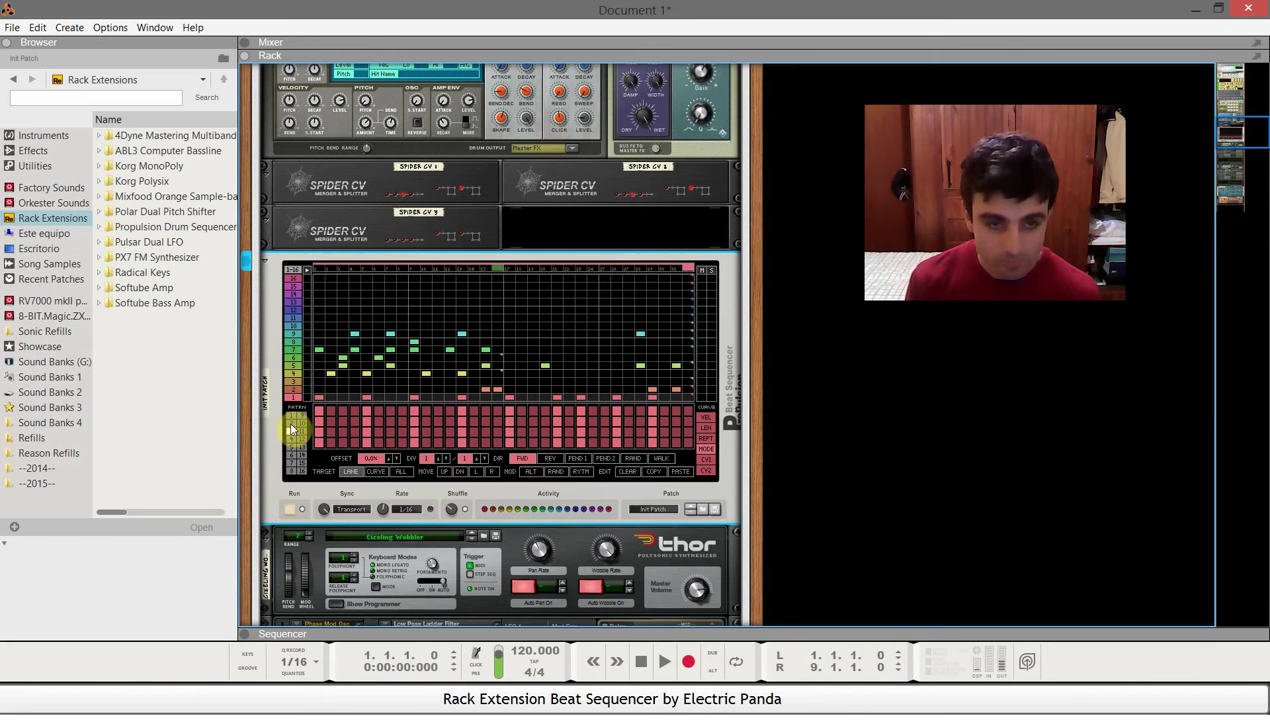
Step: Play pattern 3 with the song transport, turn off the Beat Sequencer's own Run, and stop the transport
key(space)
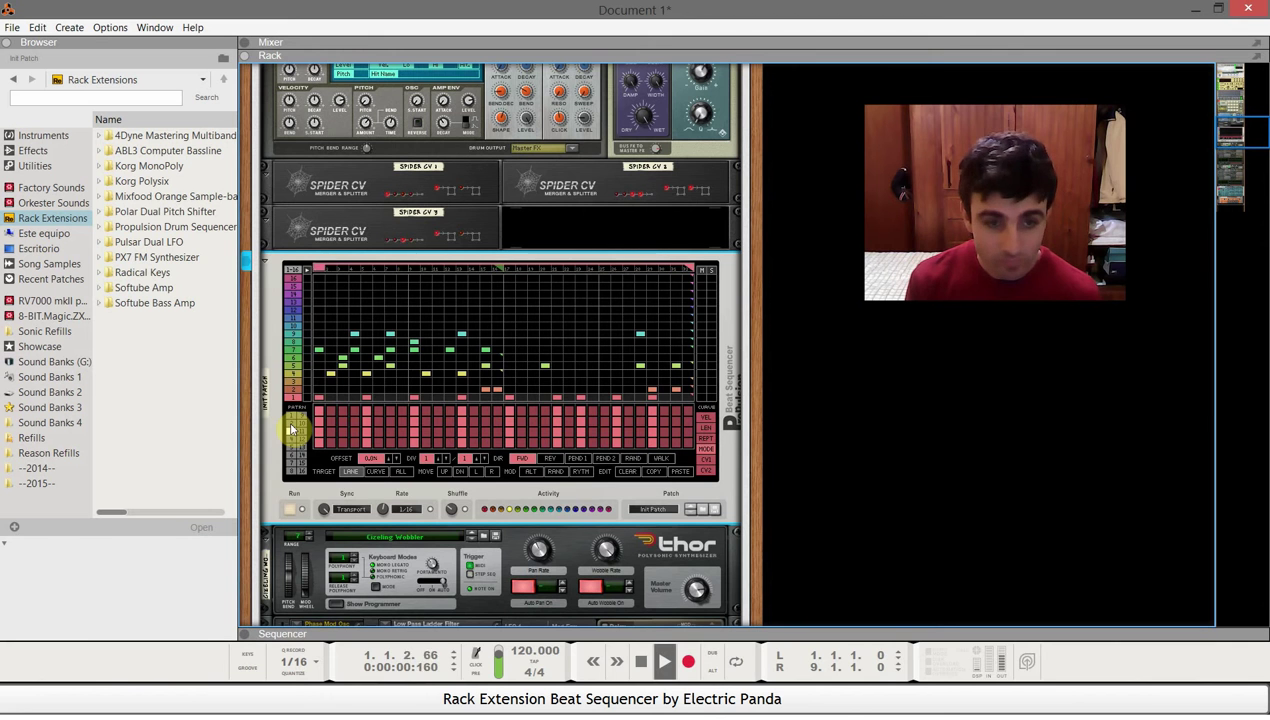
click(295, 510)
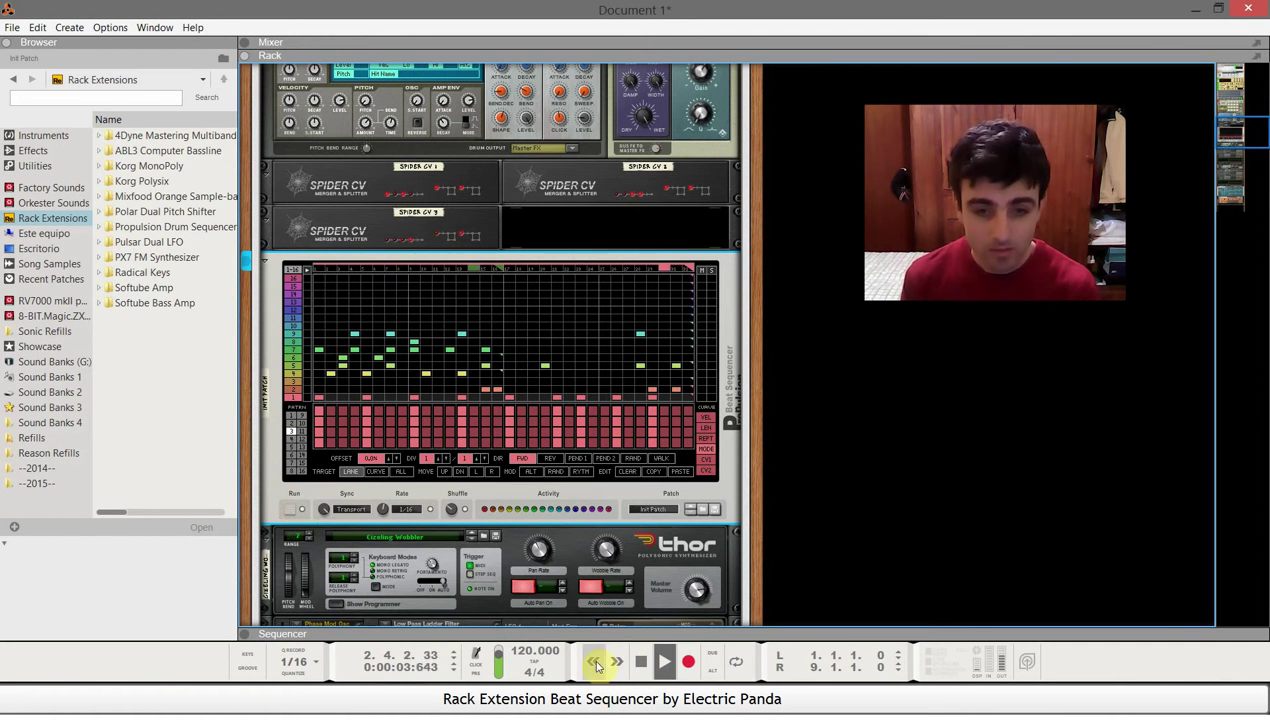
click(637, 668)
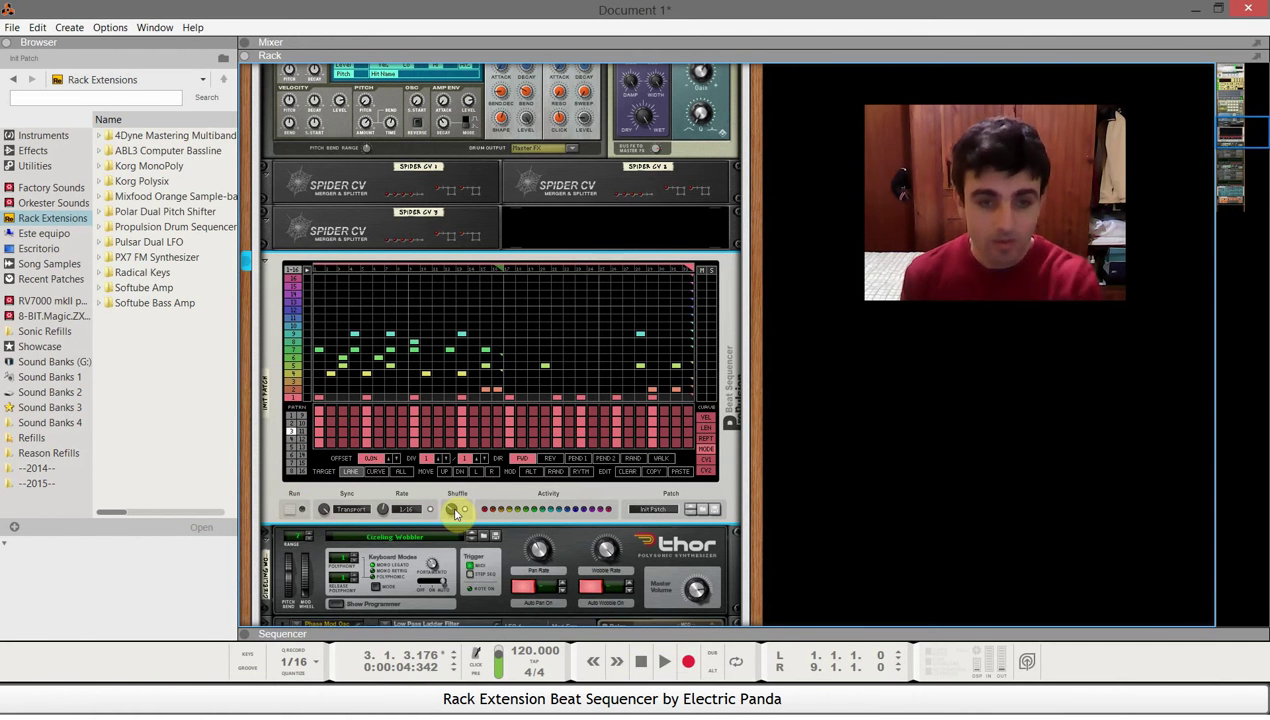
Step: View the CV2, mode and repeat curves of lane 1 in pattern 3
mouse_move(455, 514)
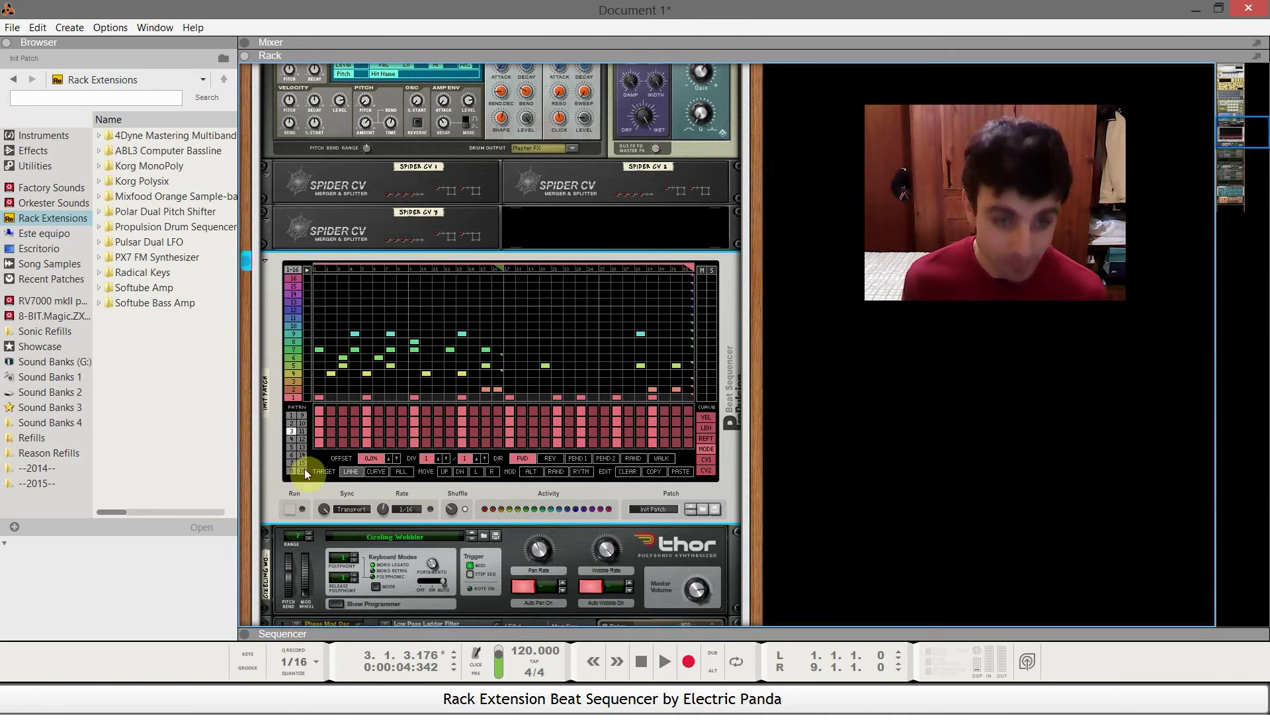
click(299, 512)
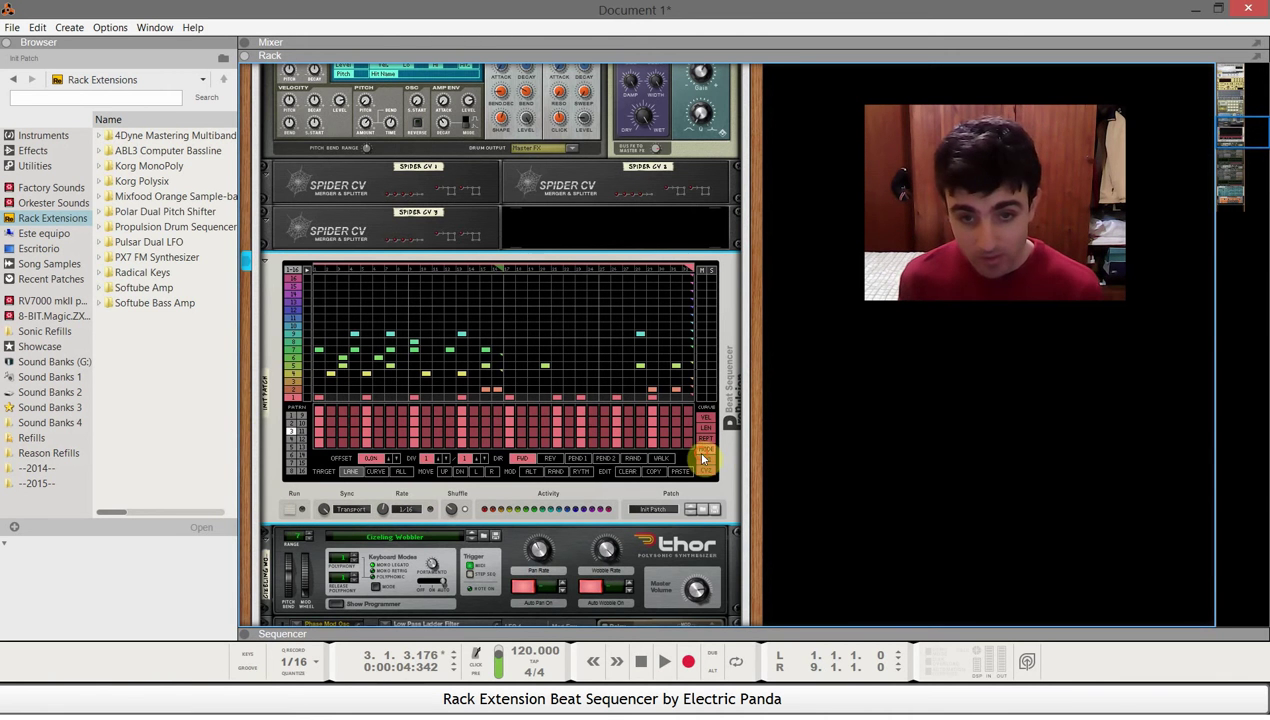
click(707, 470)
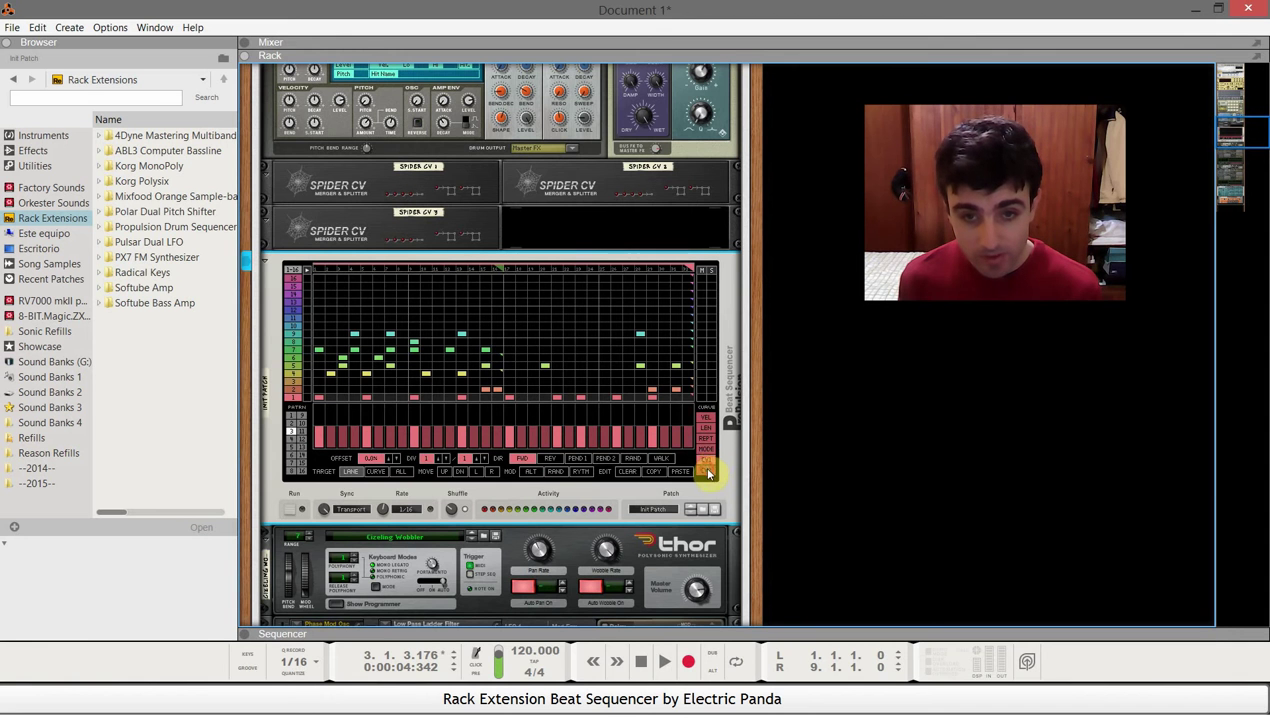
click(708, 448)
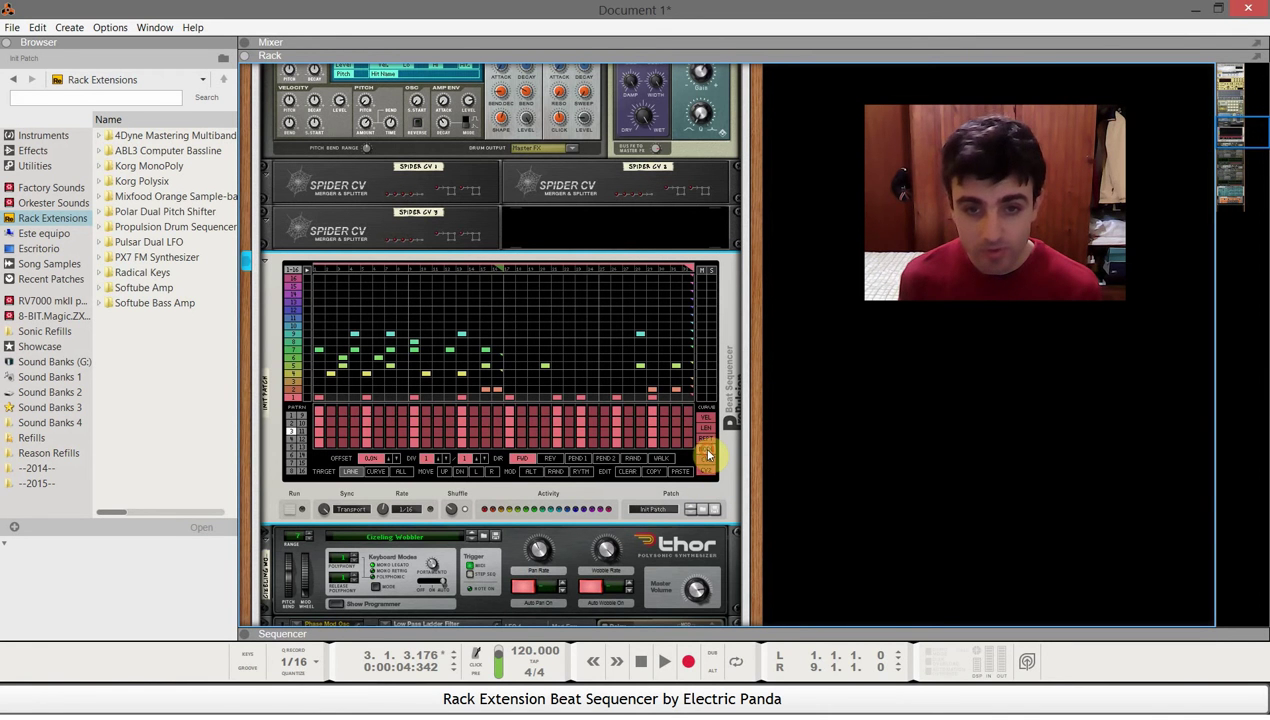
click(709, 440)
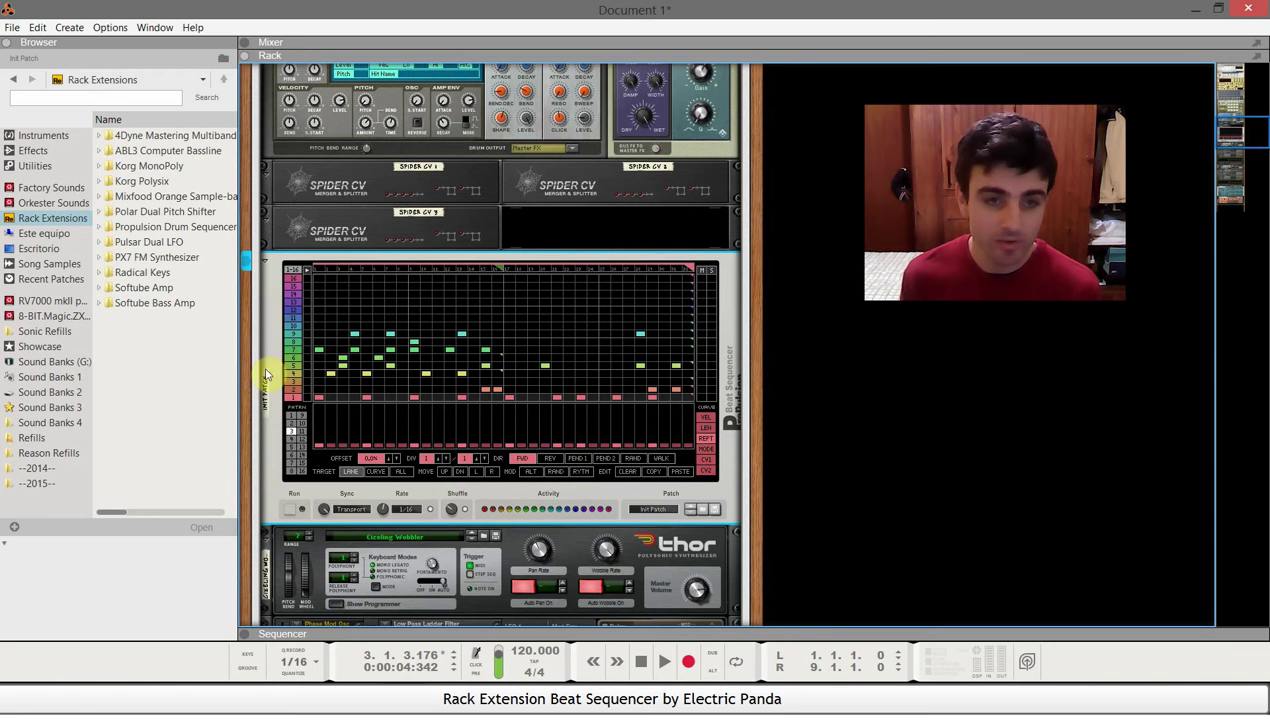
Step: Step through lanes 2 to 5 in the repeat curve and adjust lane 5's repeats on step 7 while the sequencer runs
click(291, 392)
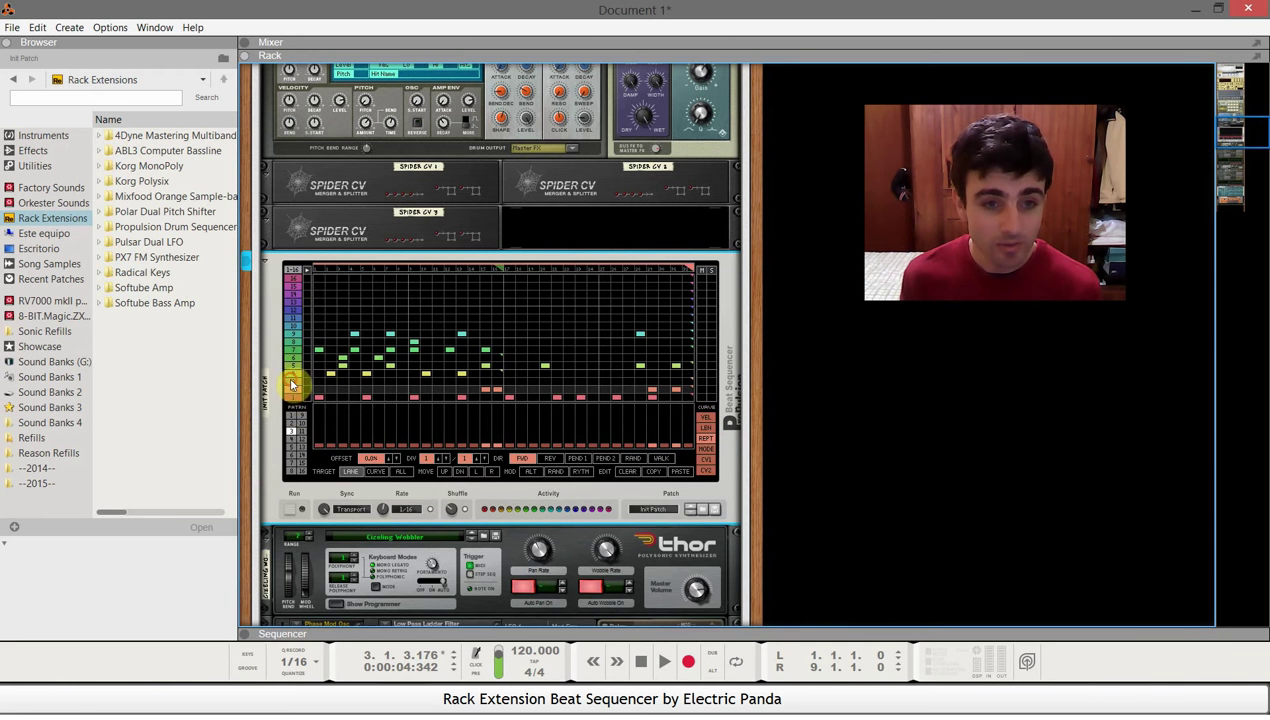
click(291, 382)
click(291, 375)
click(291, 367)
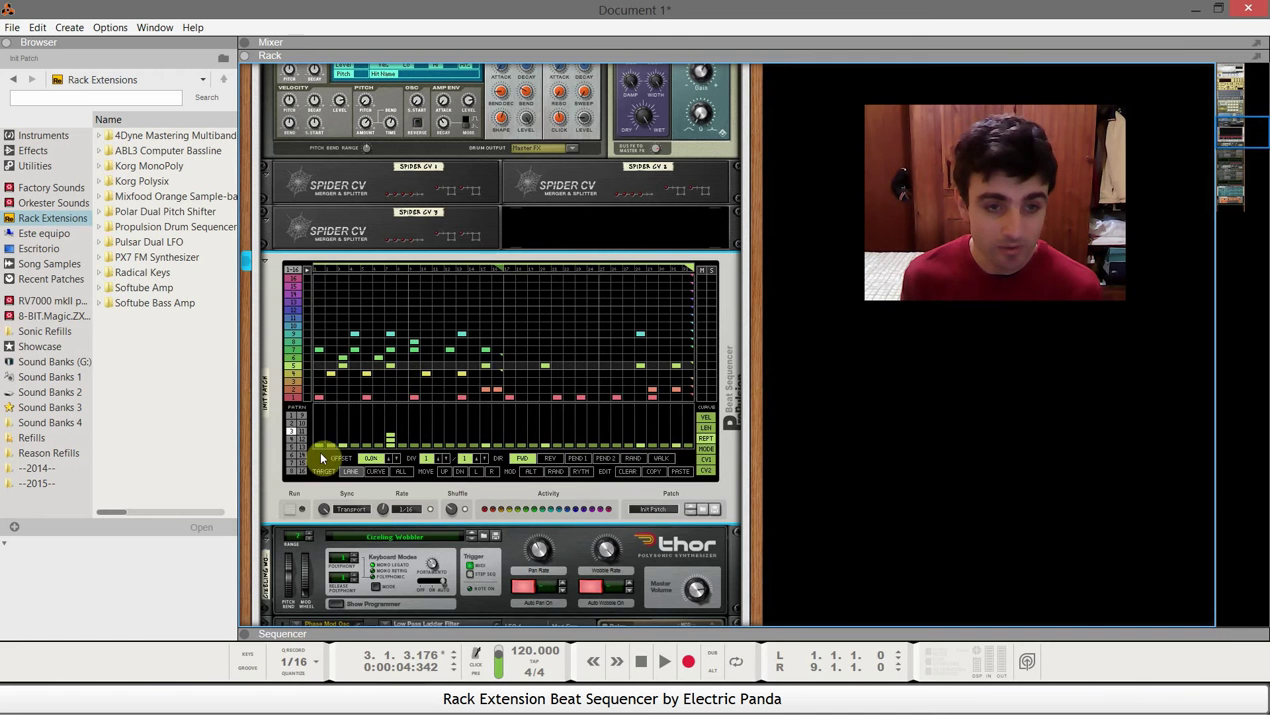
click(290, 510)
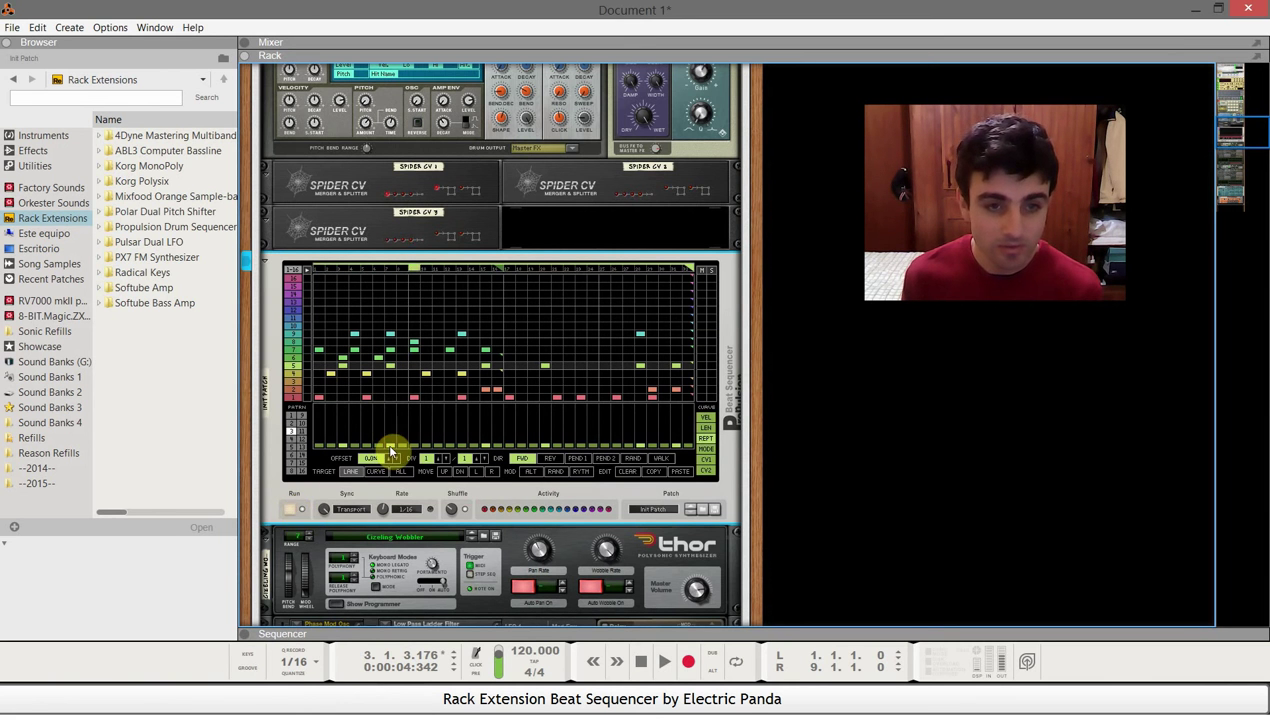
mouse_move(391, 443)
mouse_down()
mouse_move(394, 398)
mouse_move(394, 440)
mouse_up()
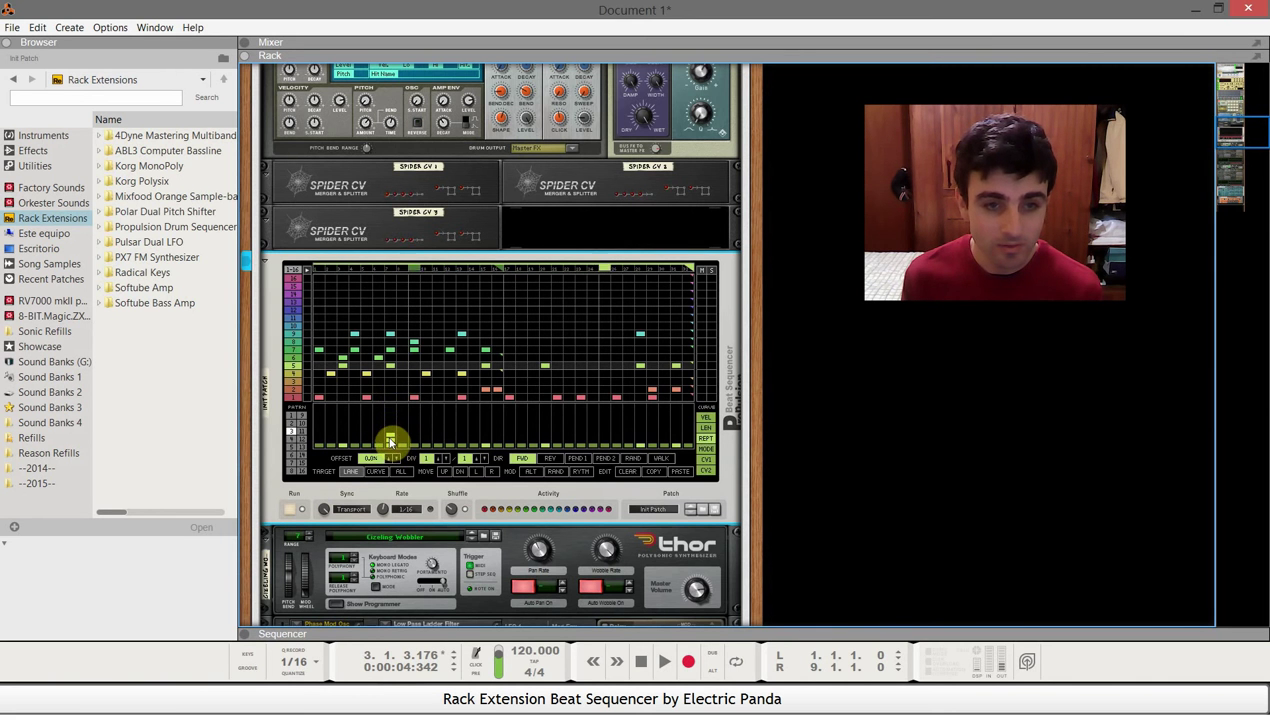
Step: Open lane 5's mode curve and try different modes on step 7 and its neighbouring steps while the sequencer runs
click(706, 428)
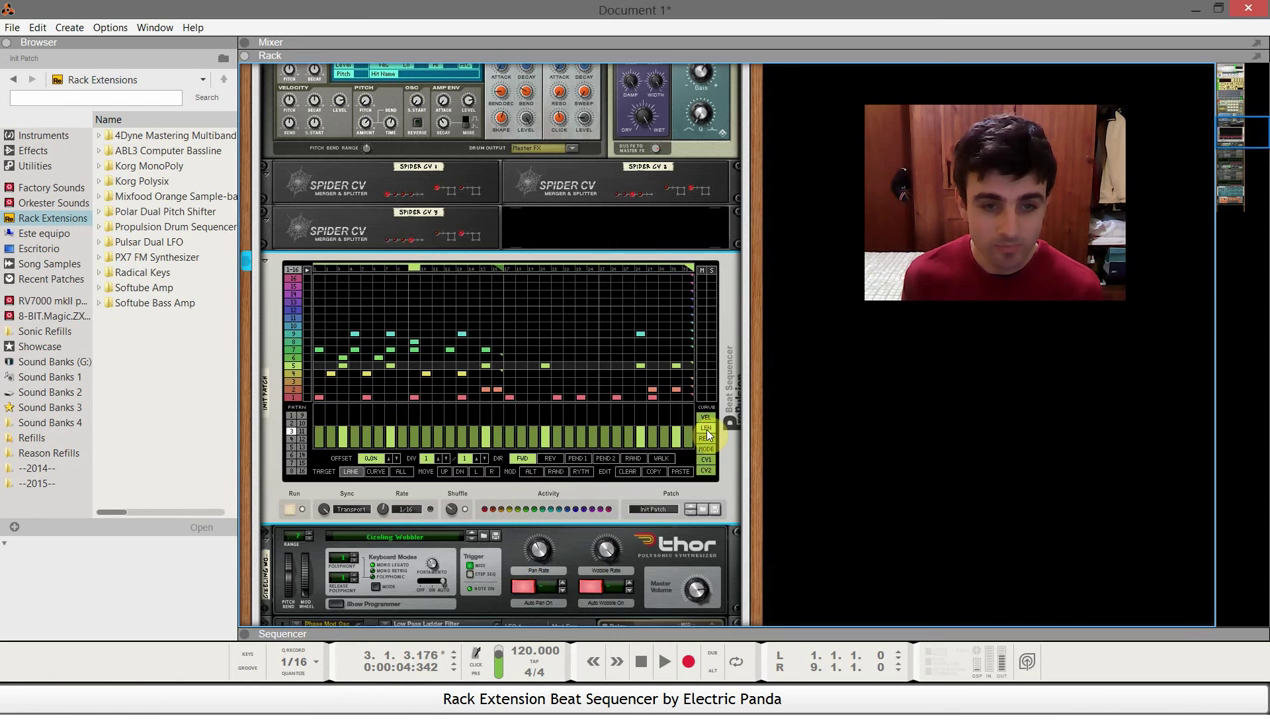
click(706, 439)
click(706, 449)
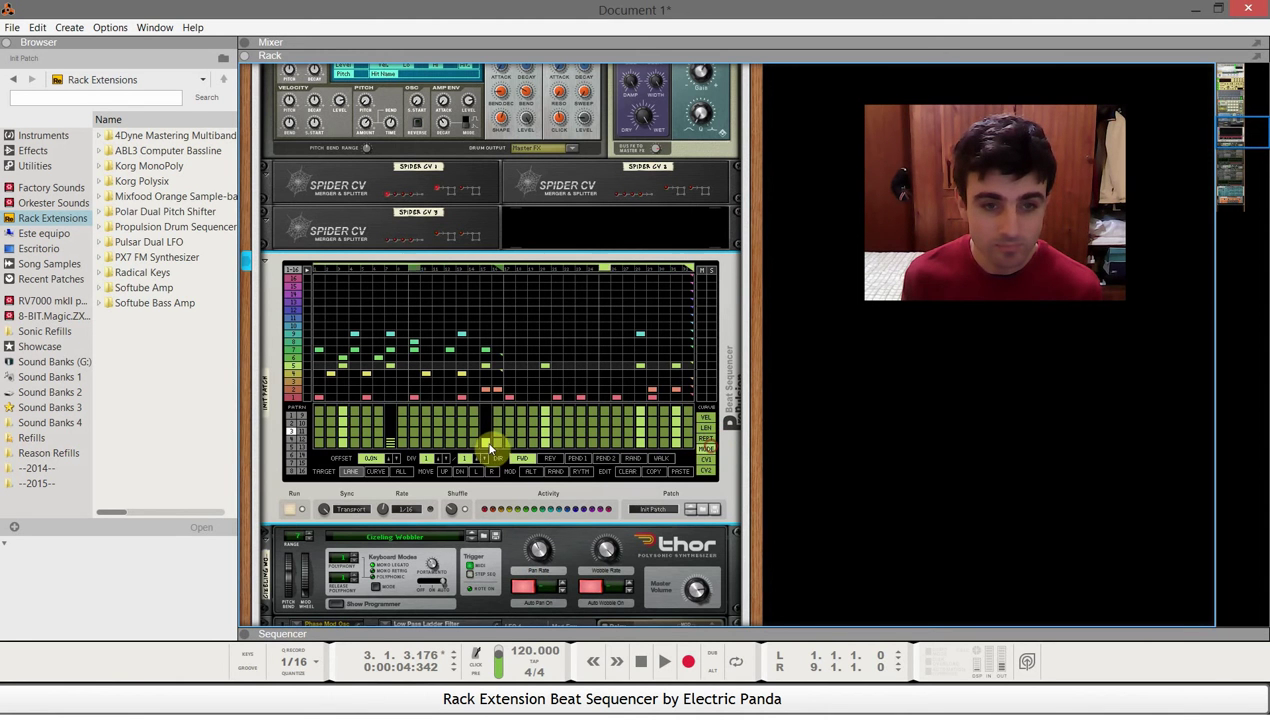
click(391, 428)
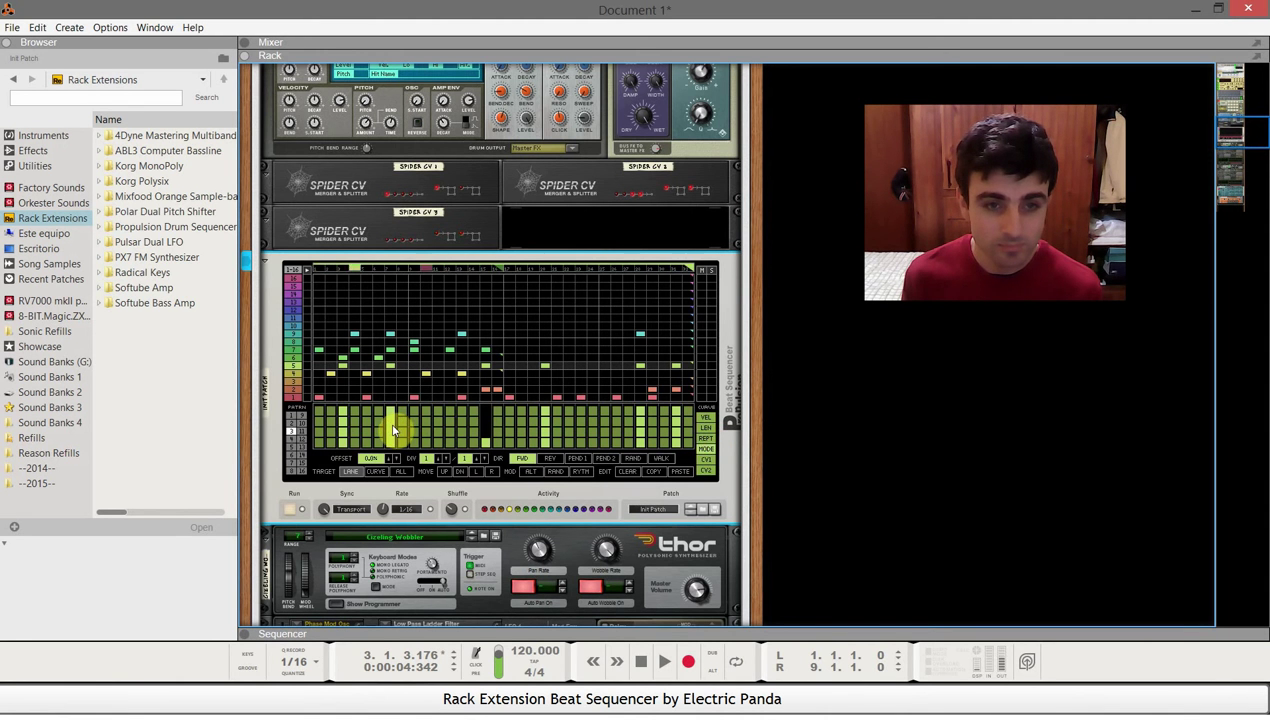
click(391, 440)
click(391, 426)
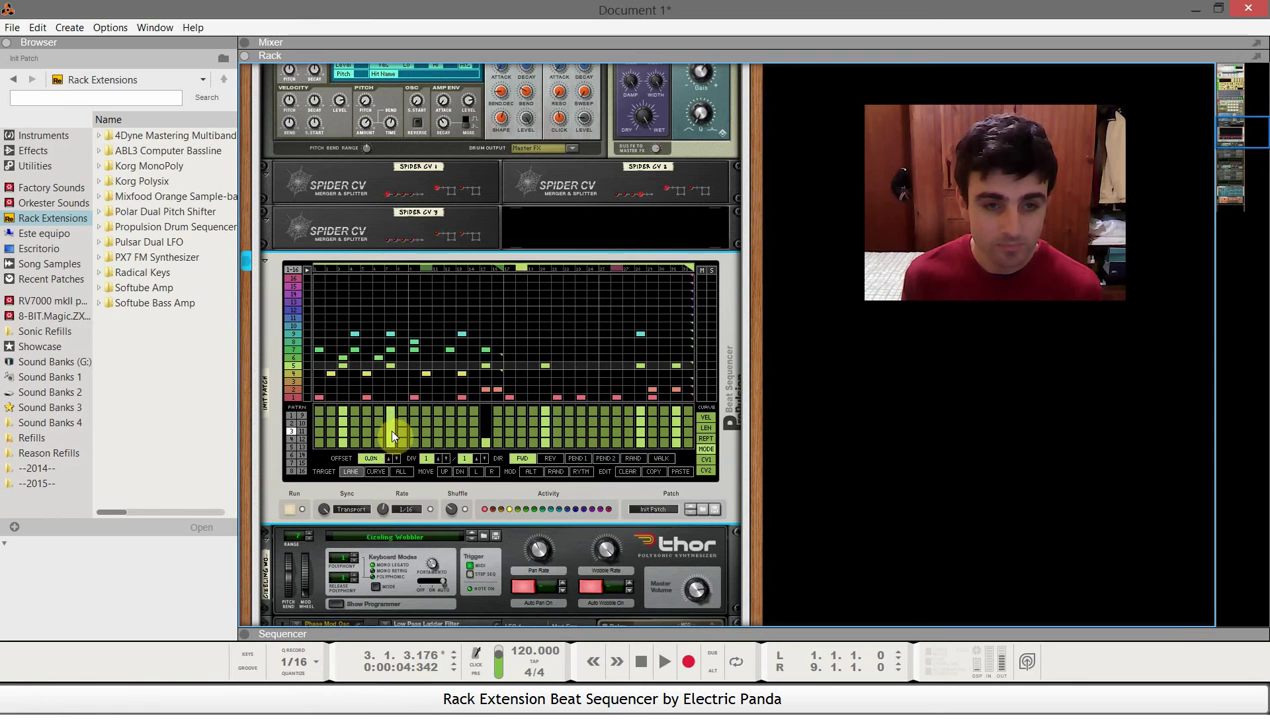
click(392, 442)
click(391, 435)
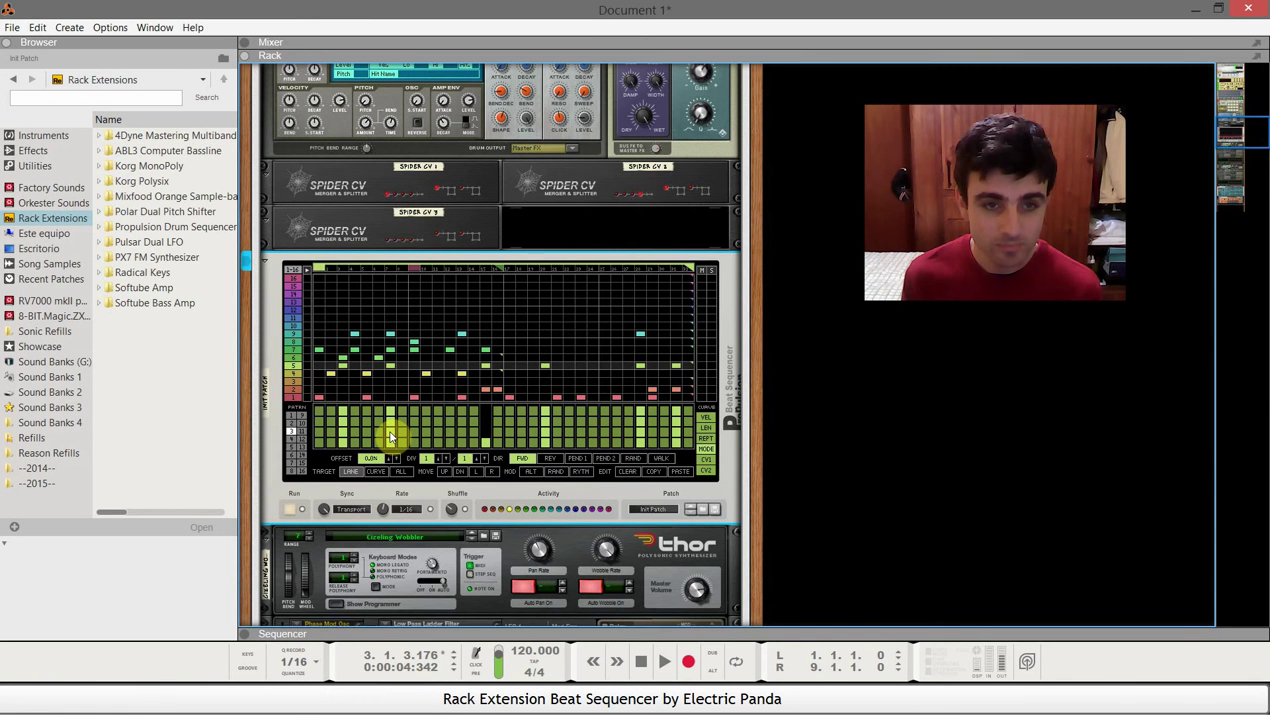
mouse_move(392, 441)
mouse_down()
mouse_move(390, 489)
mouse_move(386, 417)
mouse_move(399, 505)
mouse_move(394, 427)
mouse_move(372, 418)
mouse_move(410, 427)
mouse_up()
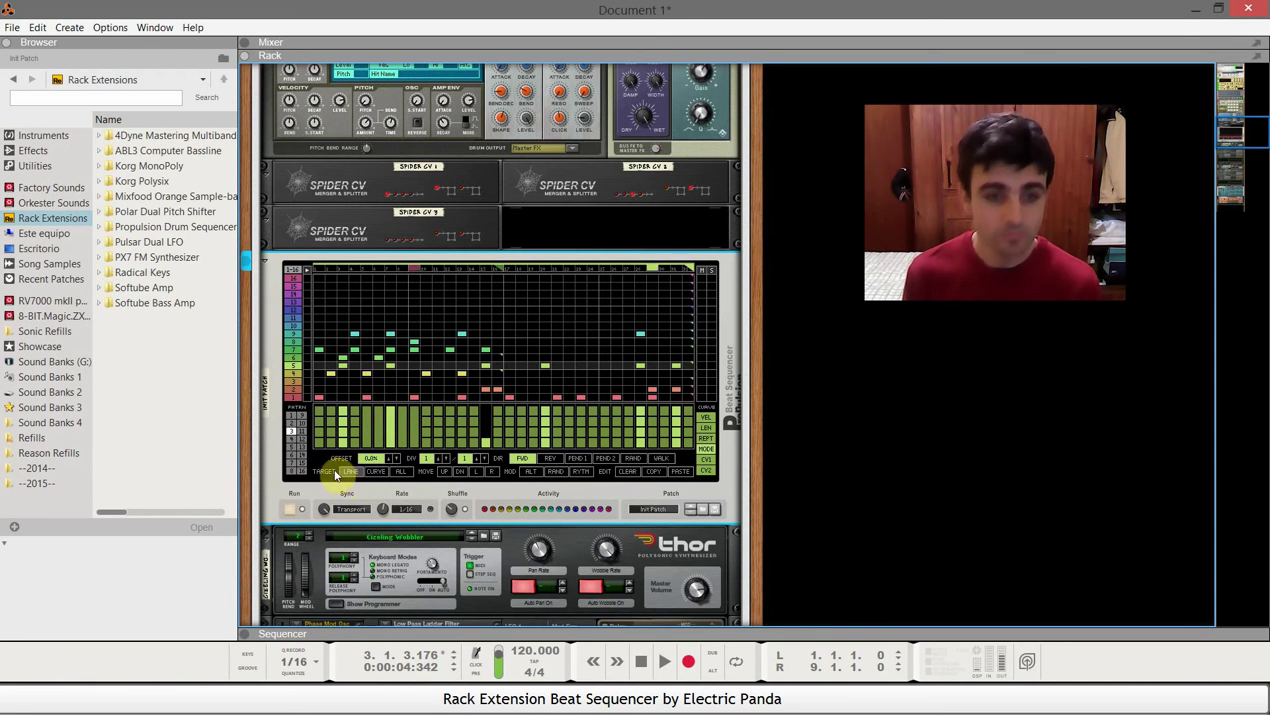
Step: Switch the running sequencer to pattern 2 and then pattern 1, and bring the Combinator and master section into view
click(291, 425)
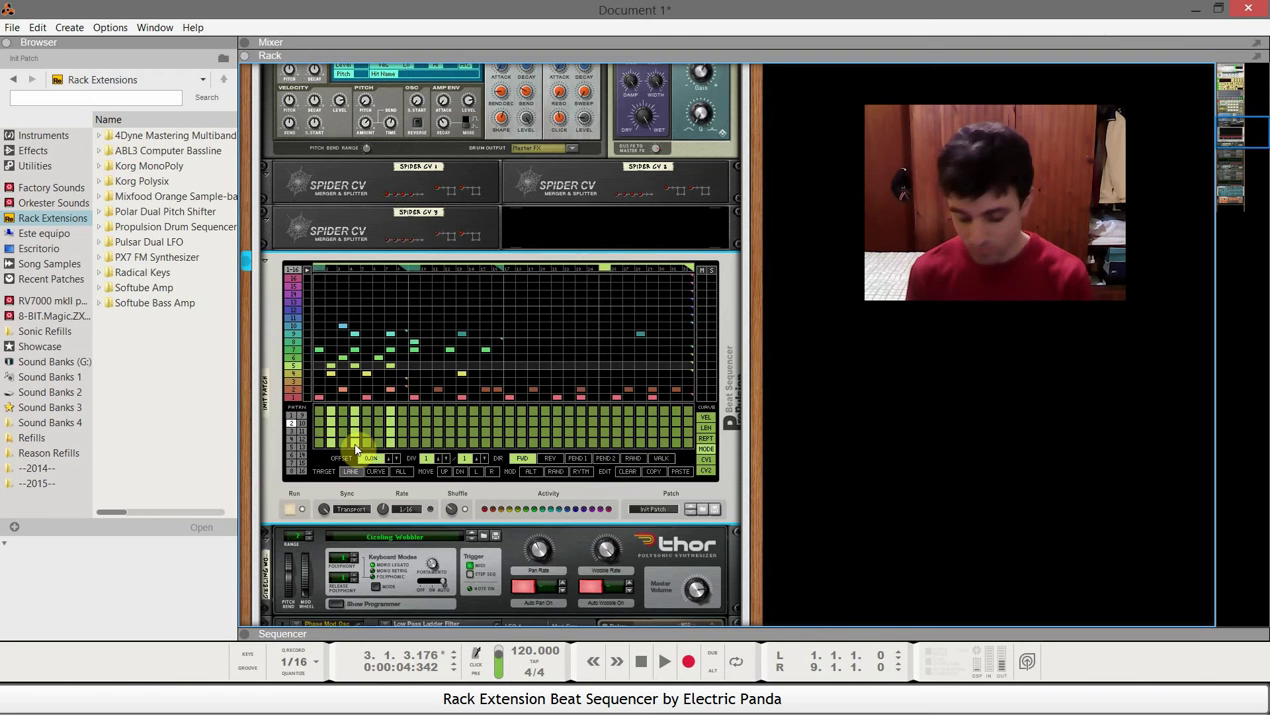
click(292, 418)
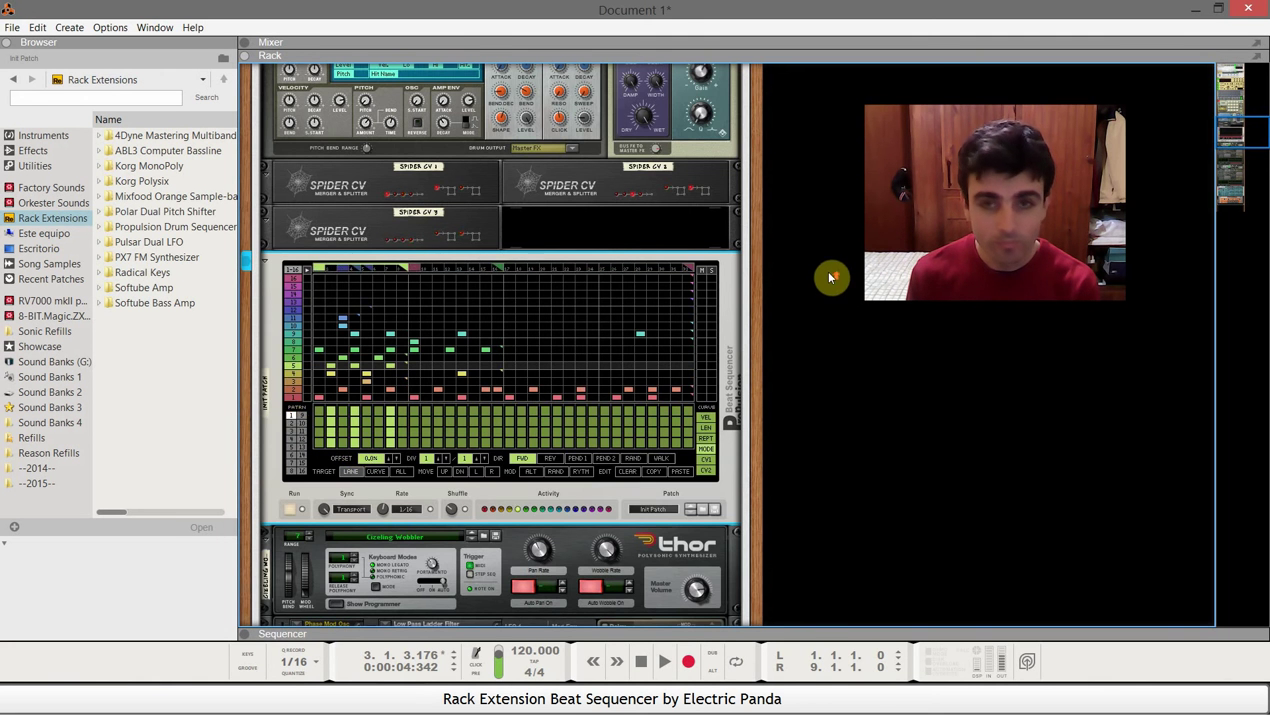
scroll(830, 275, up, 15)
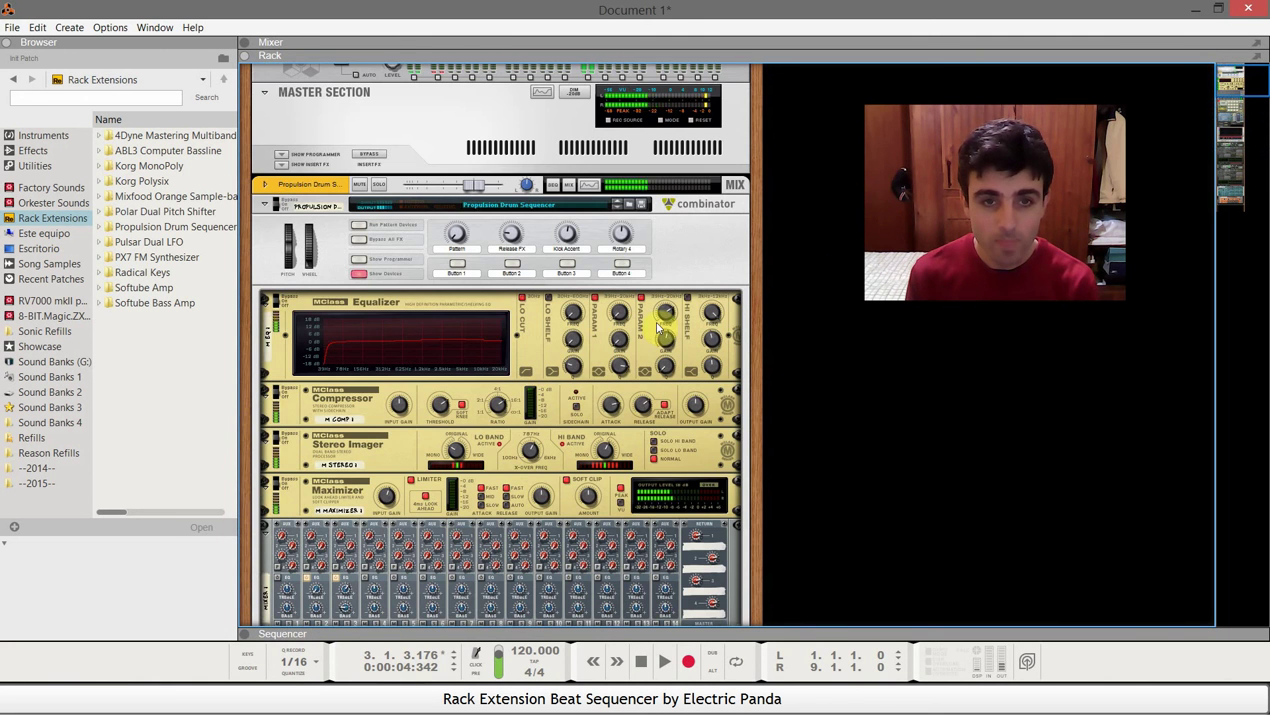
Step: Reset the song position to the start, turn off the Beat Sequencer's Run, and return to the Combinator
double_click(648, 662)
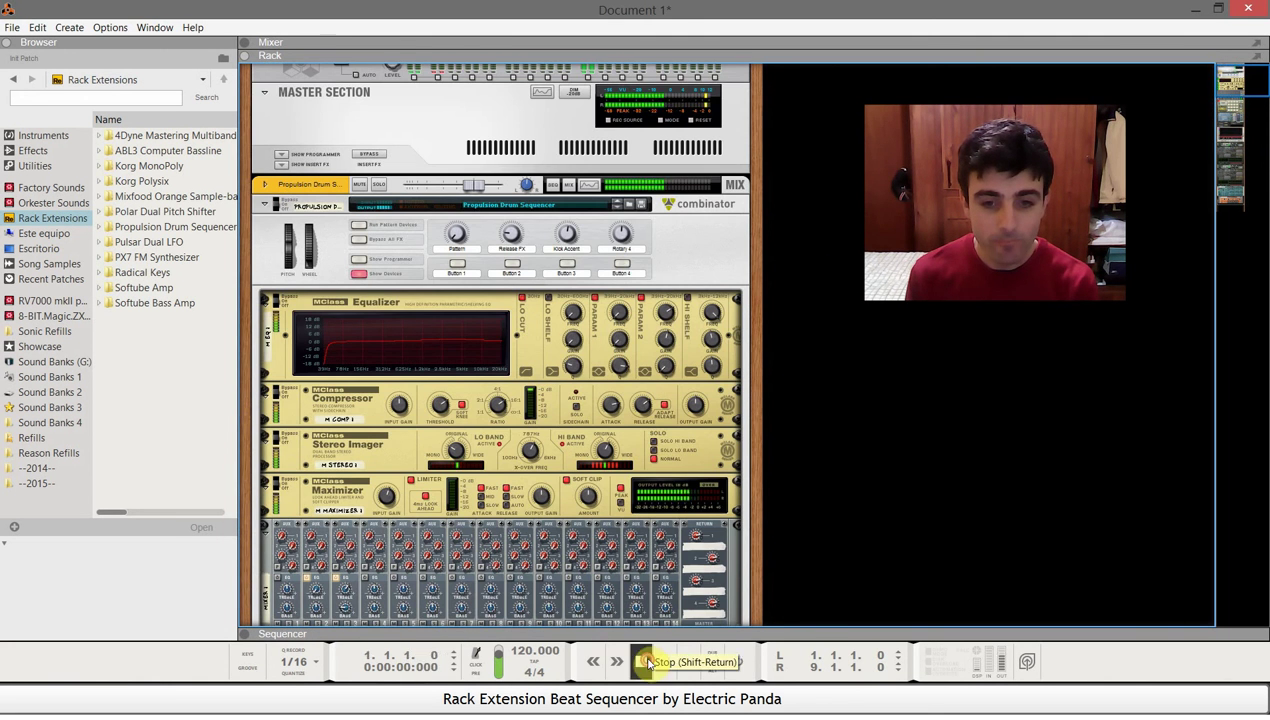
scroll(620, 575, down, 15)
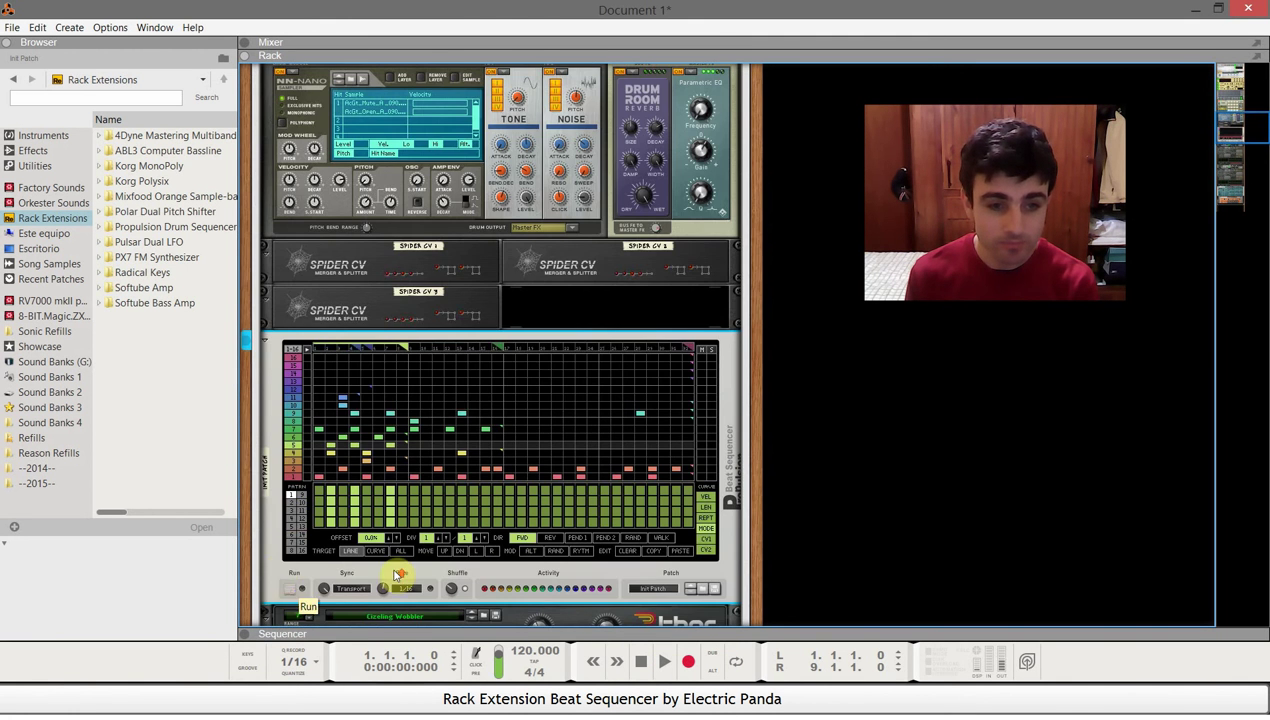
scroll(397, 575, up, 15)
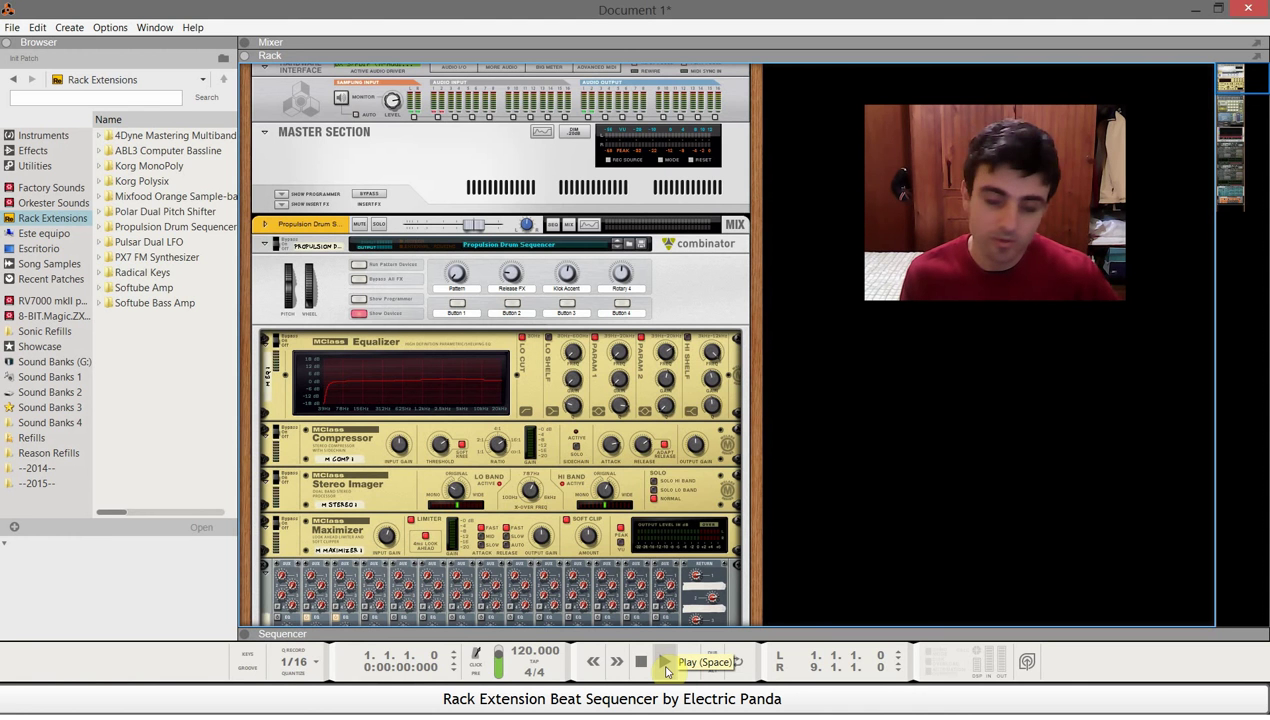
Step: Start song playback and sweep the Combinator's Release FX rotary through its range, up to 127 and down to 0
click(666, 668)
click(516, 266)
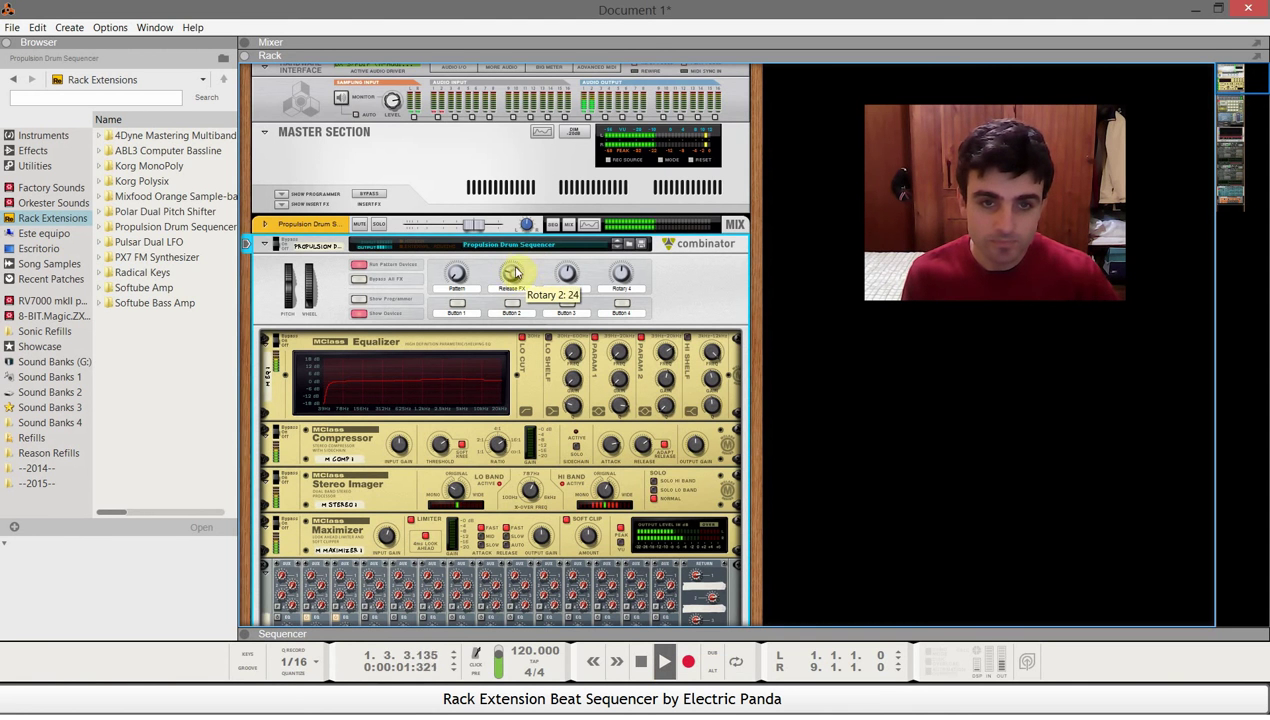
drag(520, 262, 522, 253)
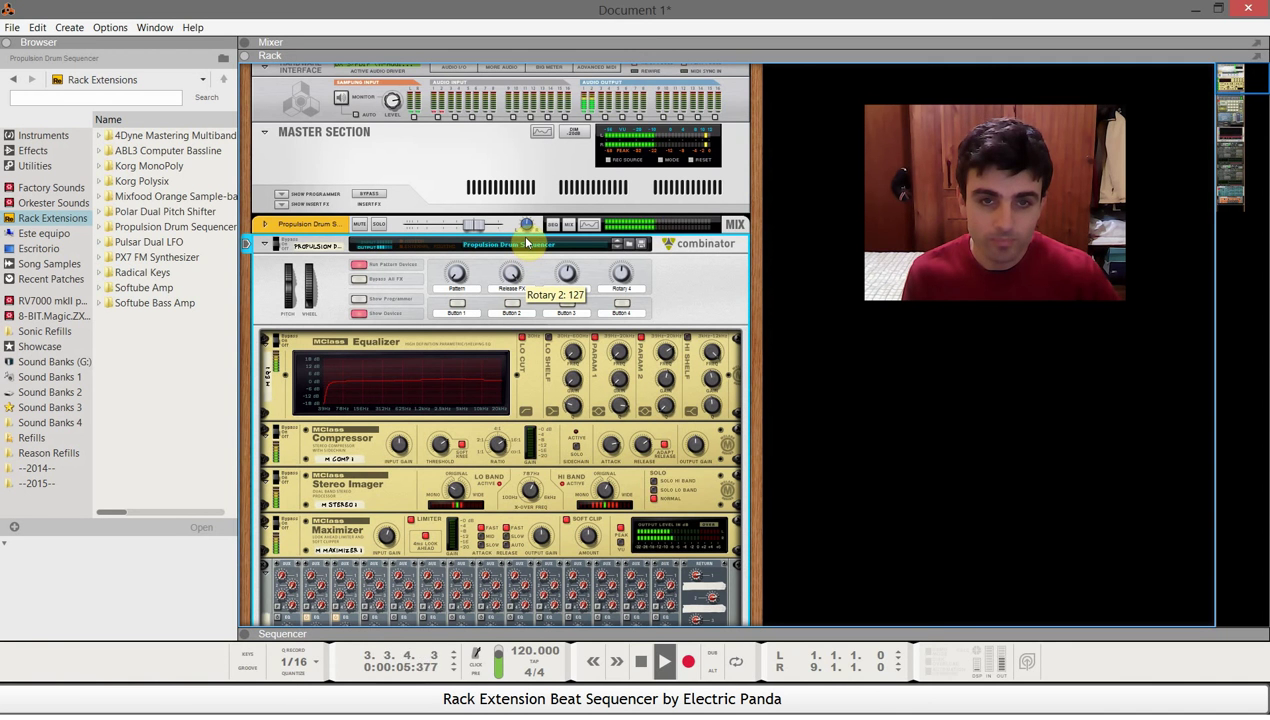
drag(527, 243, 523, 301)
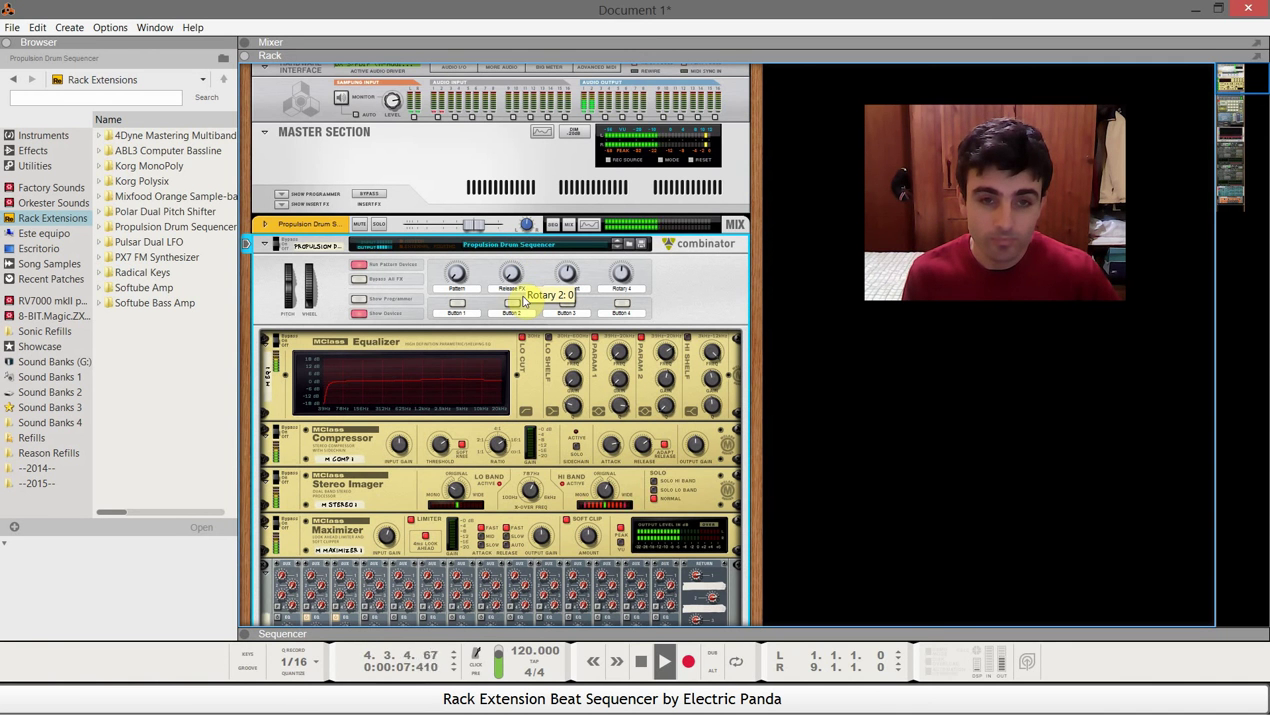
mouse_move(519, 287)
mouse_down()
mouse_move(516, 228)
mouse_move(505, 290)
mouse_up()
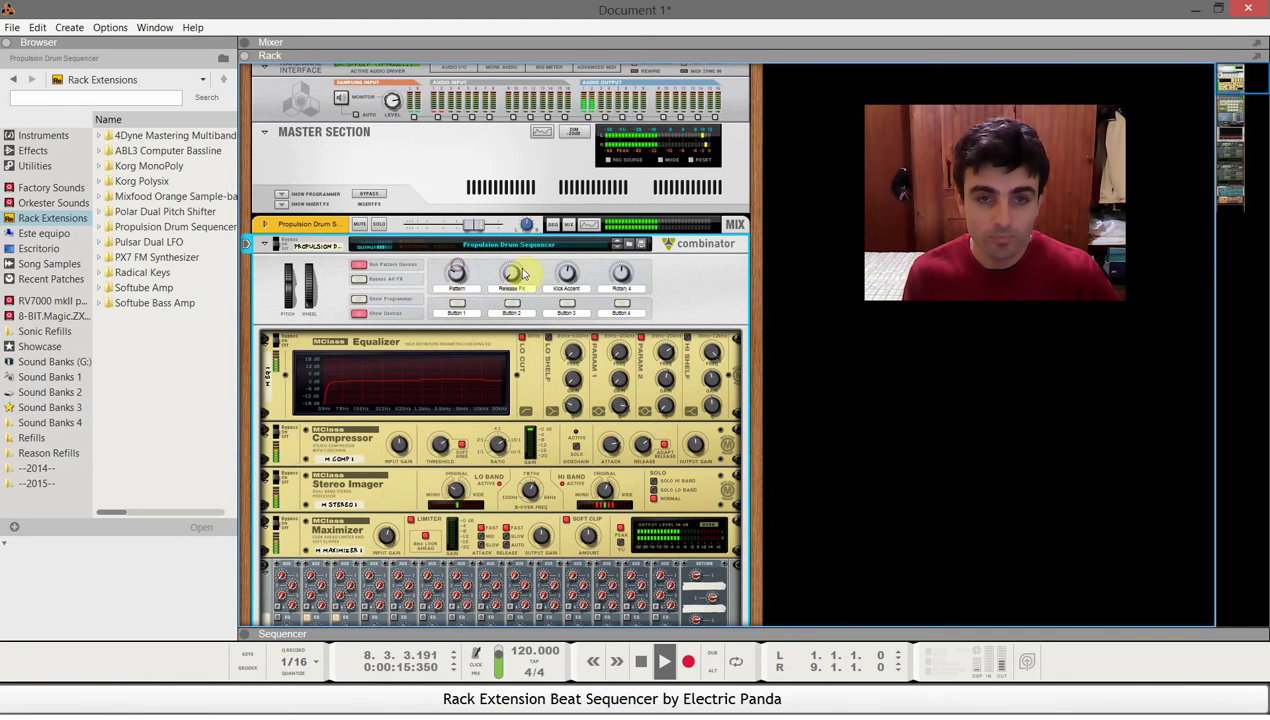
drag(519, 275, 518, 230)
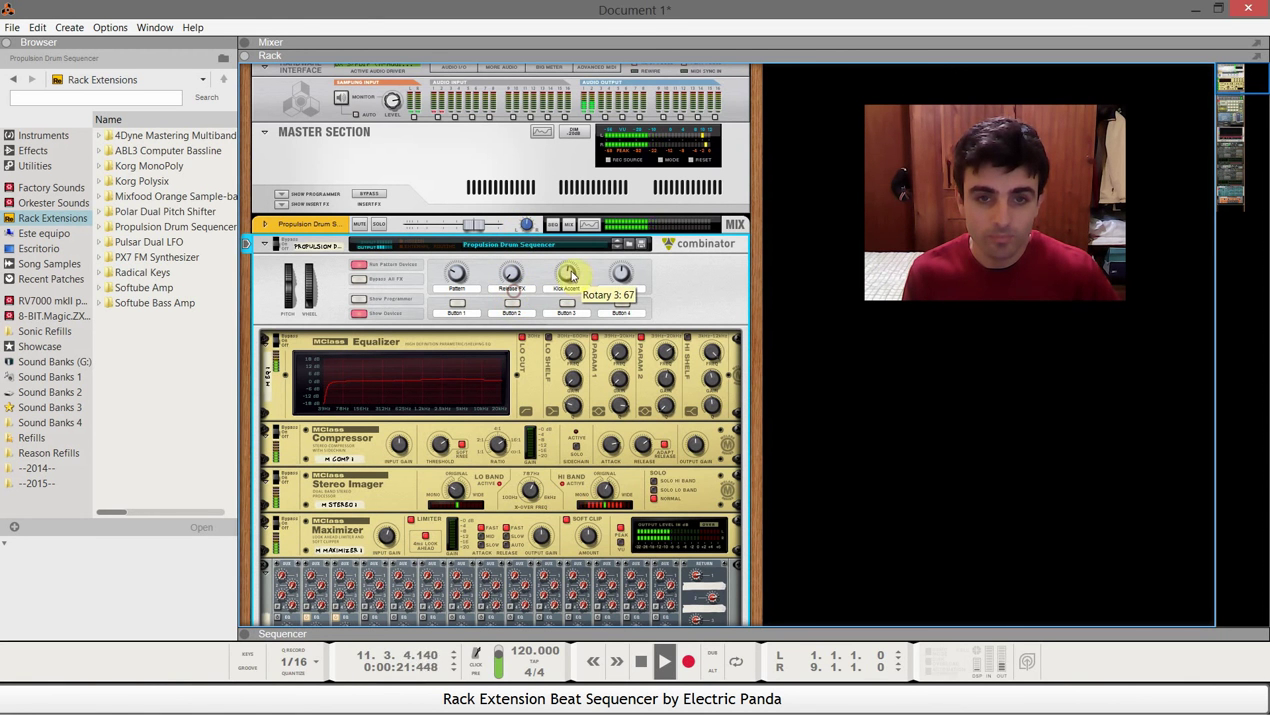
Step: Turn Kick Accent down to 0 and back up while varying Release FX on the Combinator, and stop playback
mouse_move(566, 274)
mouse_down()
mouse_move(578, 303)
mouse_move(578, 221)
mouse_move(565, 297)
mouse_up()
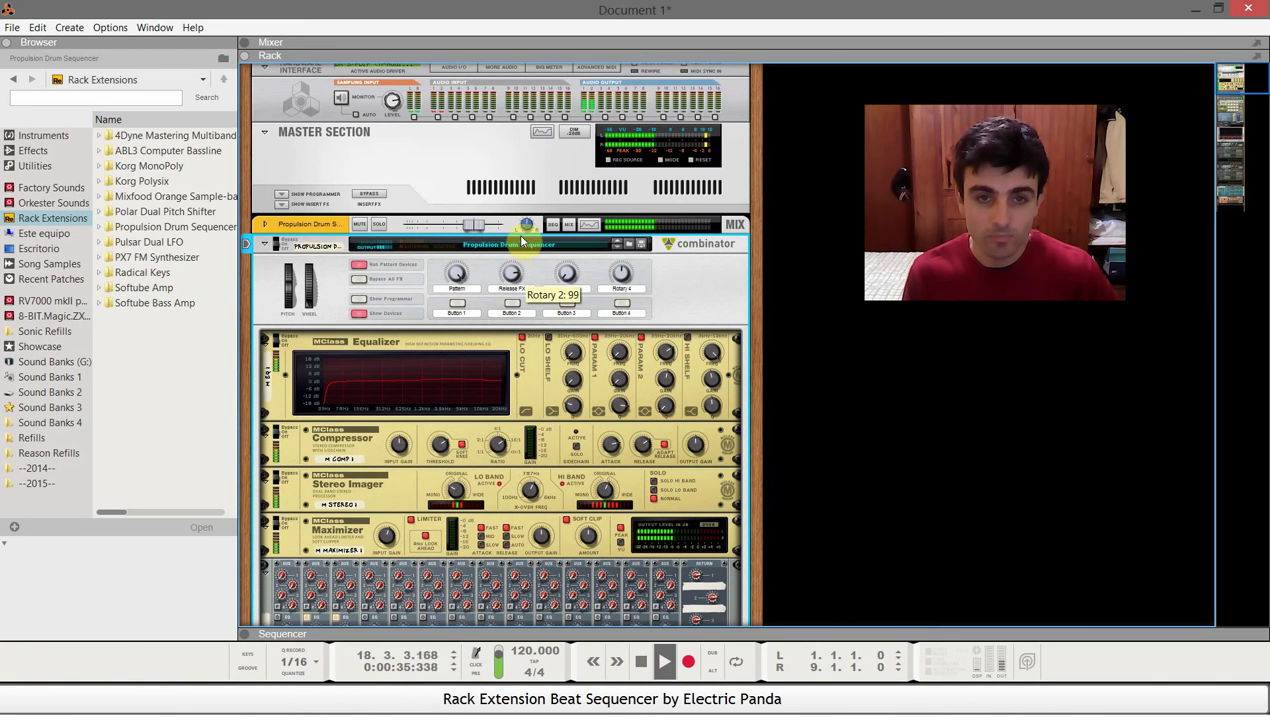
drag(521, 240, 524, 230)
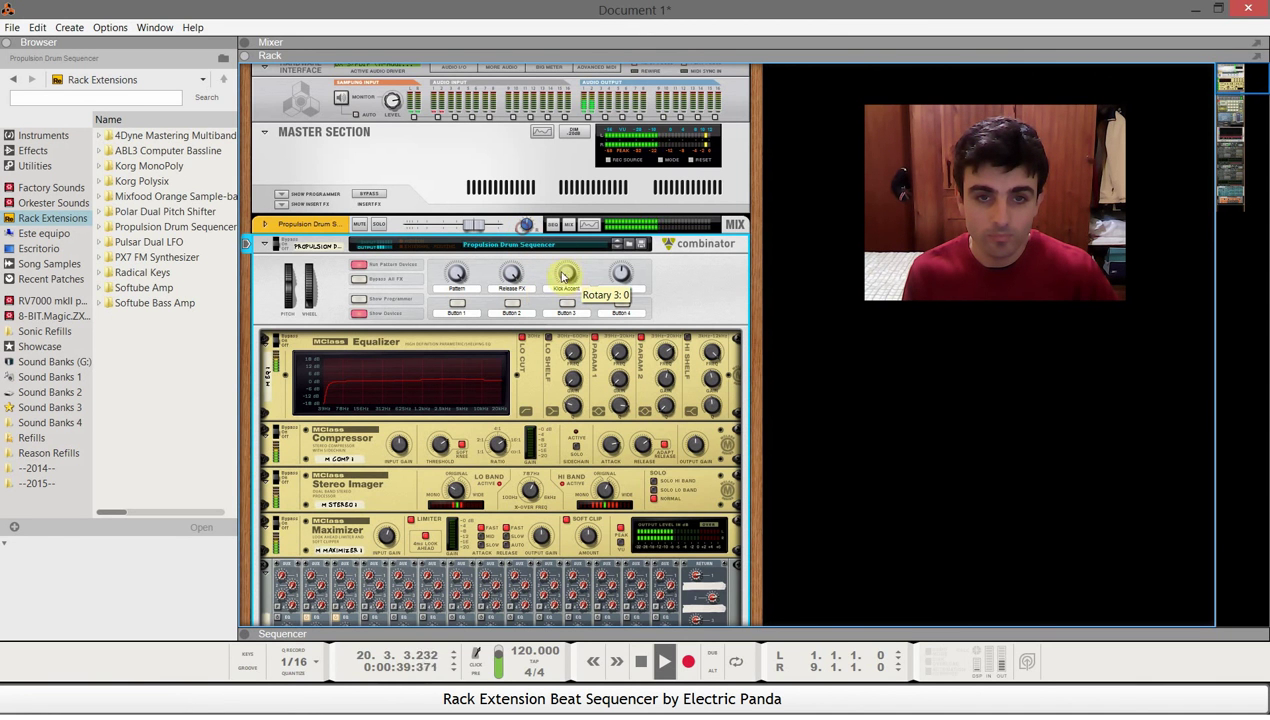
drag(569, 280, 572, 228)
drag(512, 273, 536, 385)
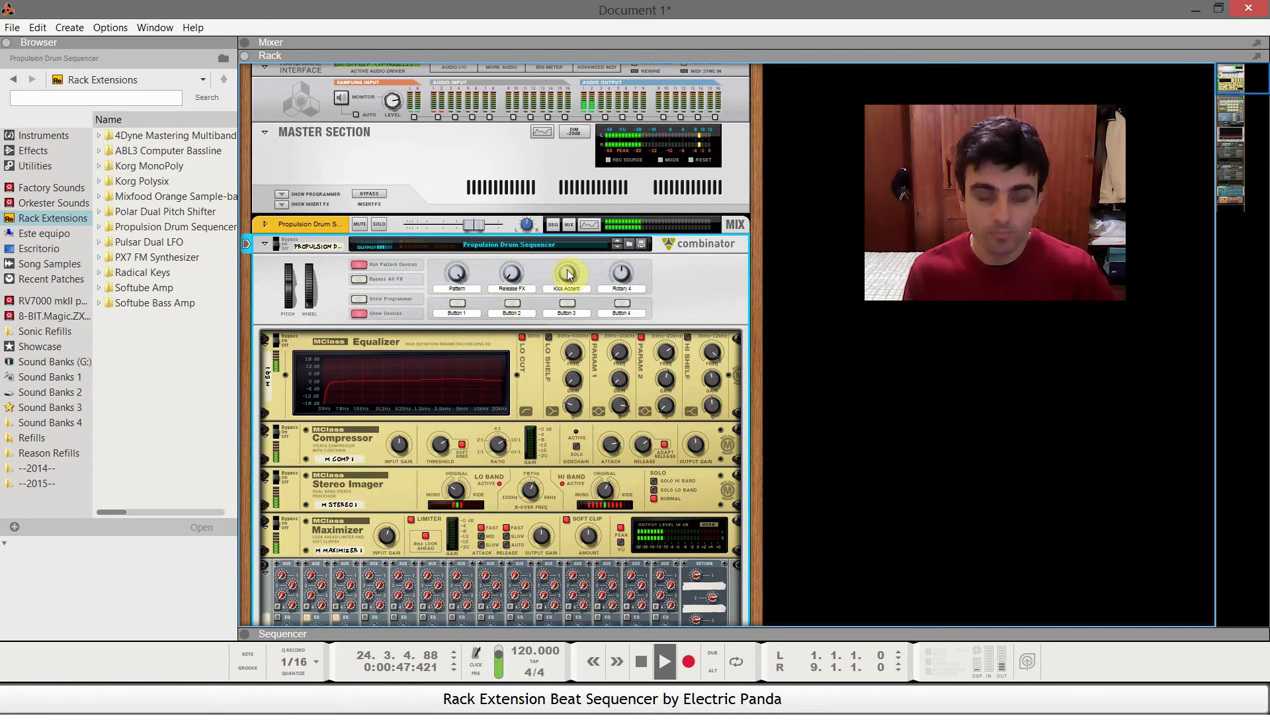
key(space)
scroll(580, 322, down, 2)
scroll(579, 322, up, 2)
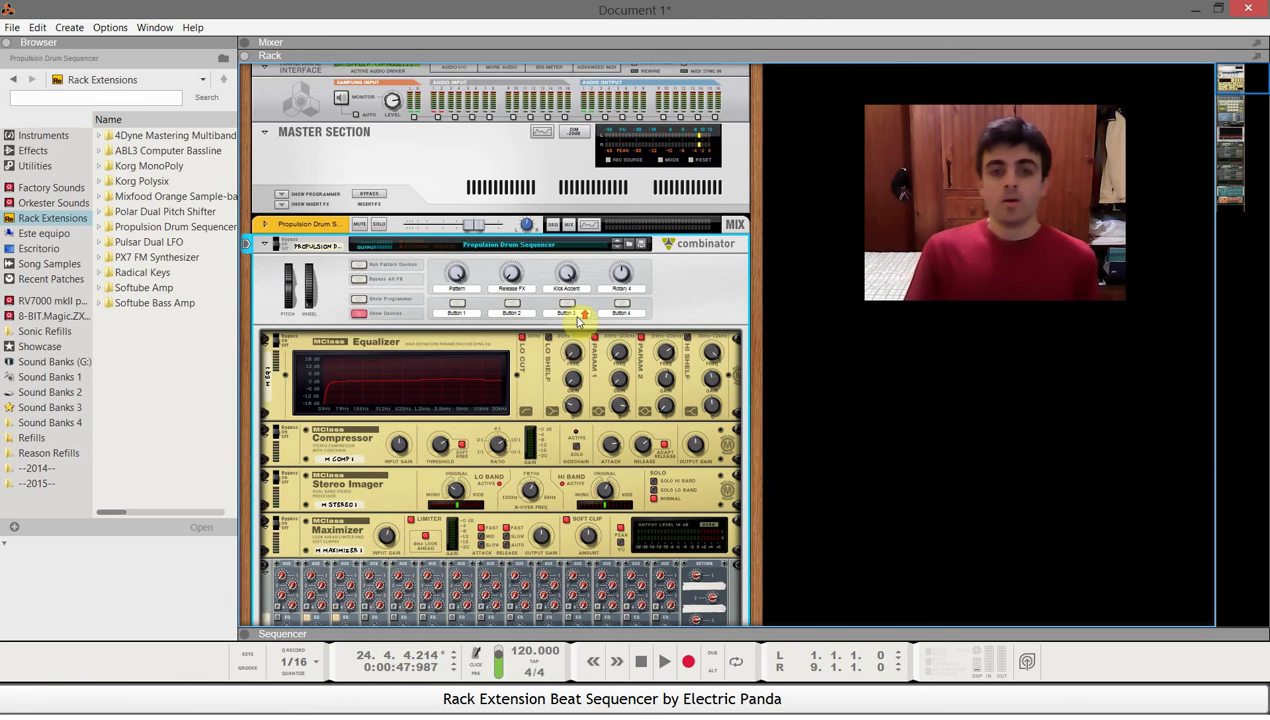